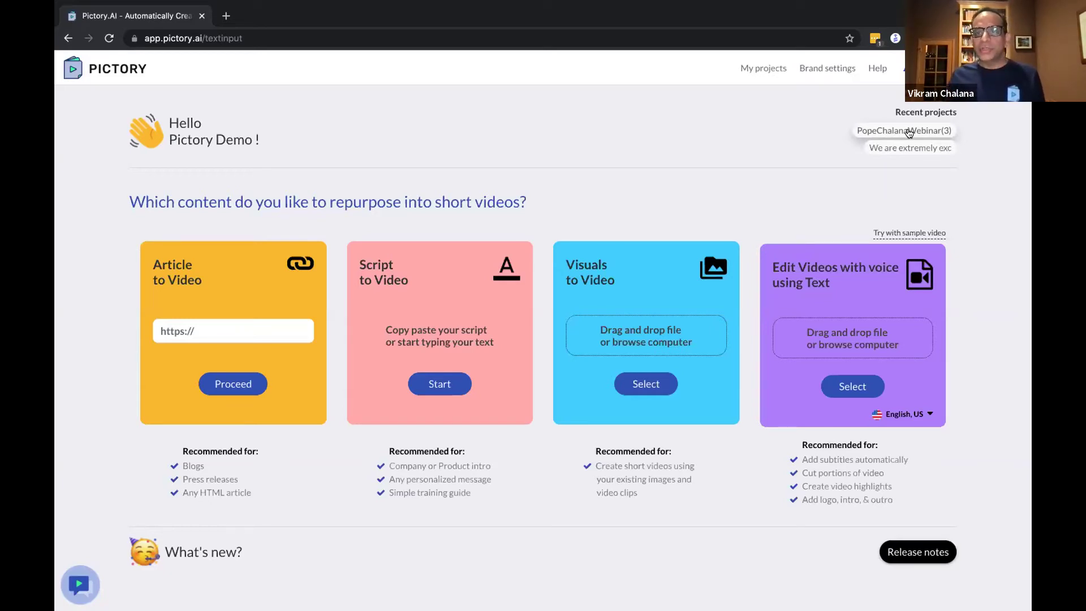
- Look through the language options offered for editing videos with voice, keeping English, US
click(927, 415)
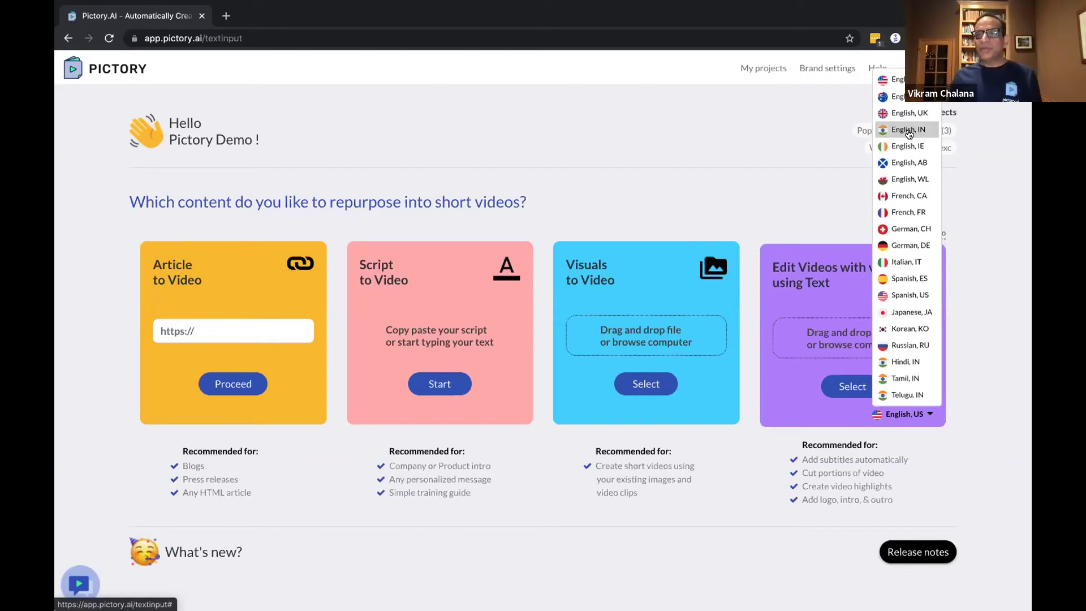
click(848, 164)
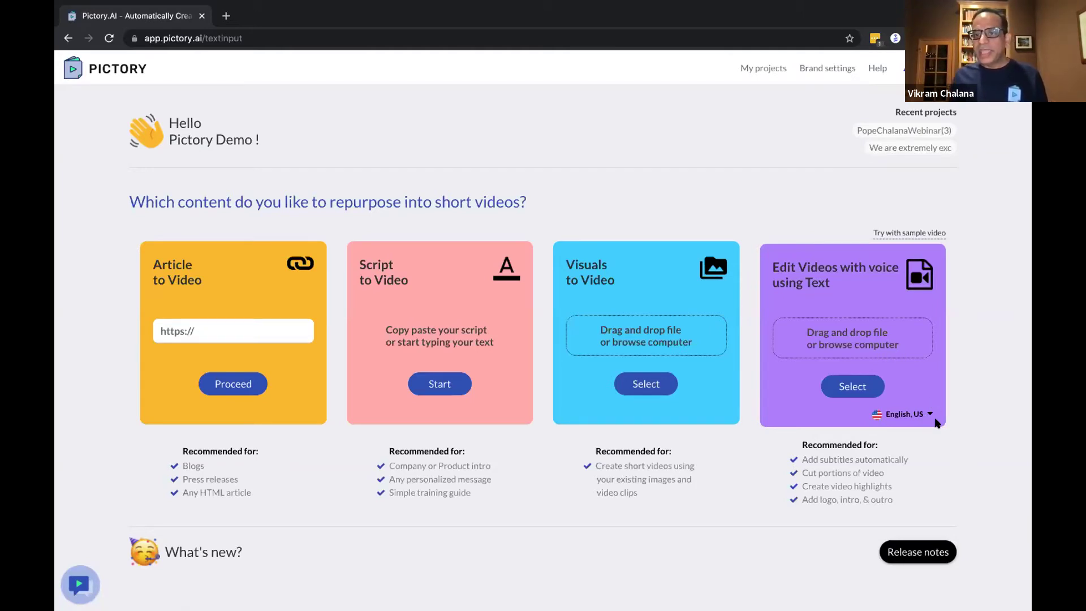
- Open the most recent webinar project and preview the video at words in the first two transcript lines
click(903, 131)
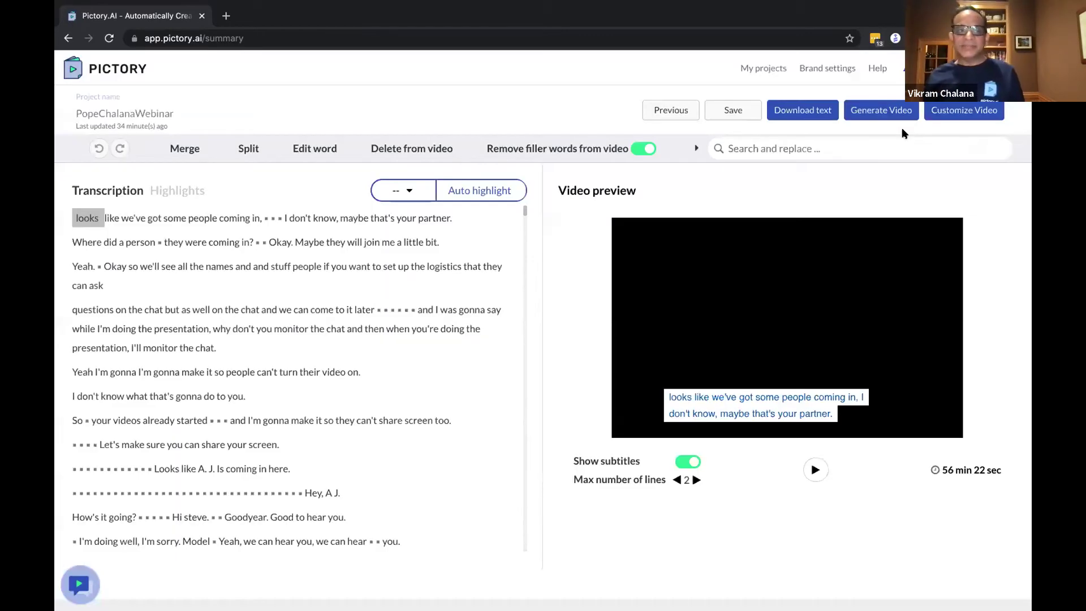
click(128, 218)
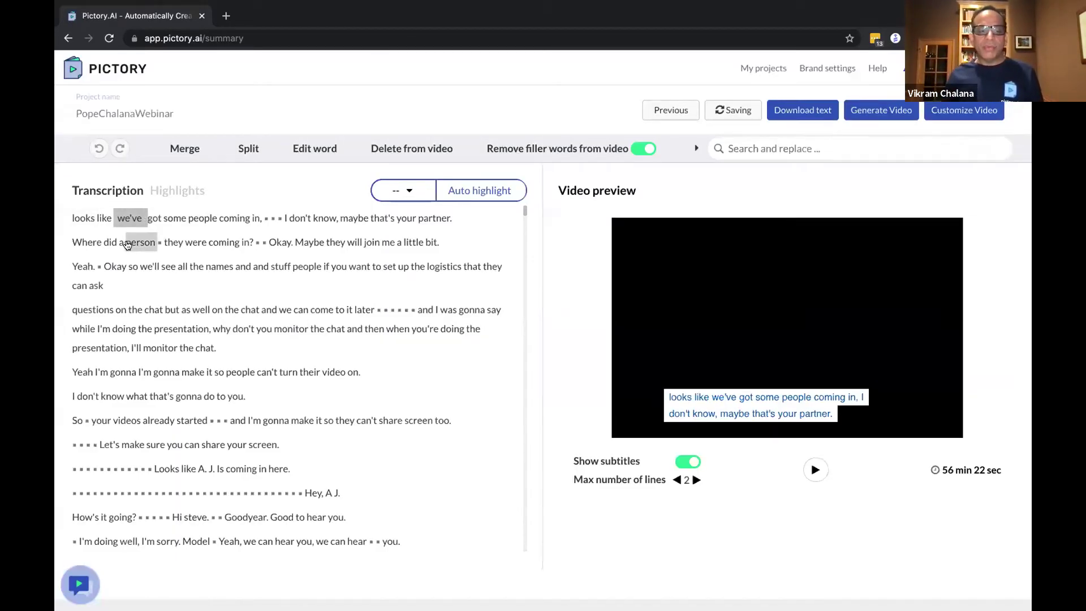
click(128, 244)
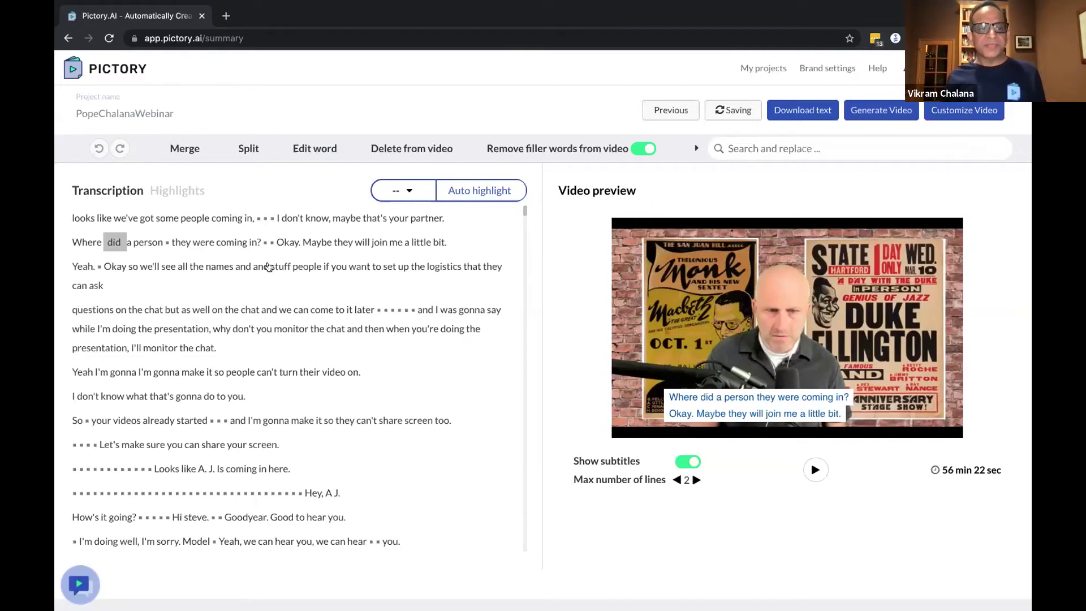
- Delete from the video the opening chatter through "All right." and the sentence starting "And they're finding my content"
click(85, 219)
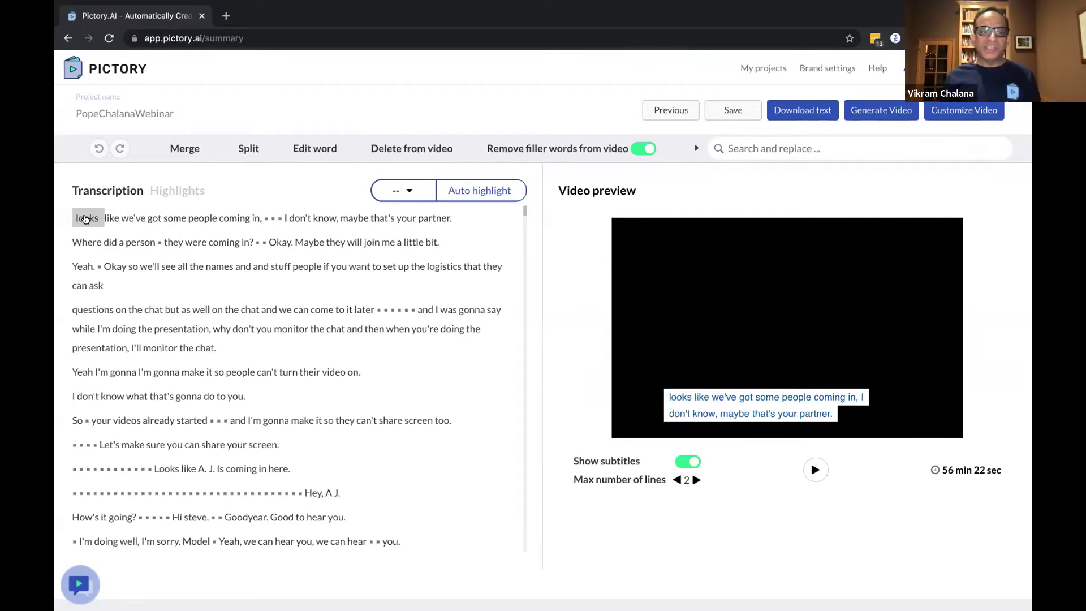
drag(85, 220, 305, 258)
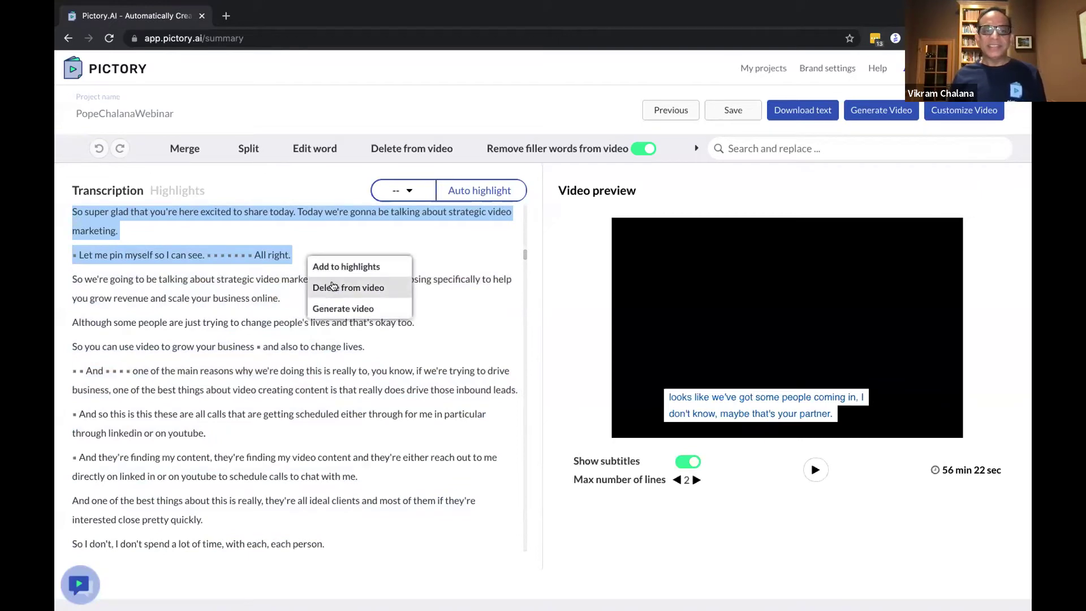
click(332, 287)
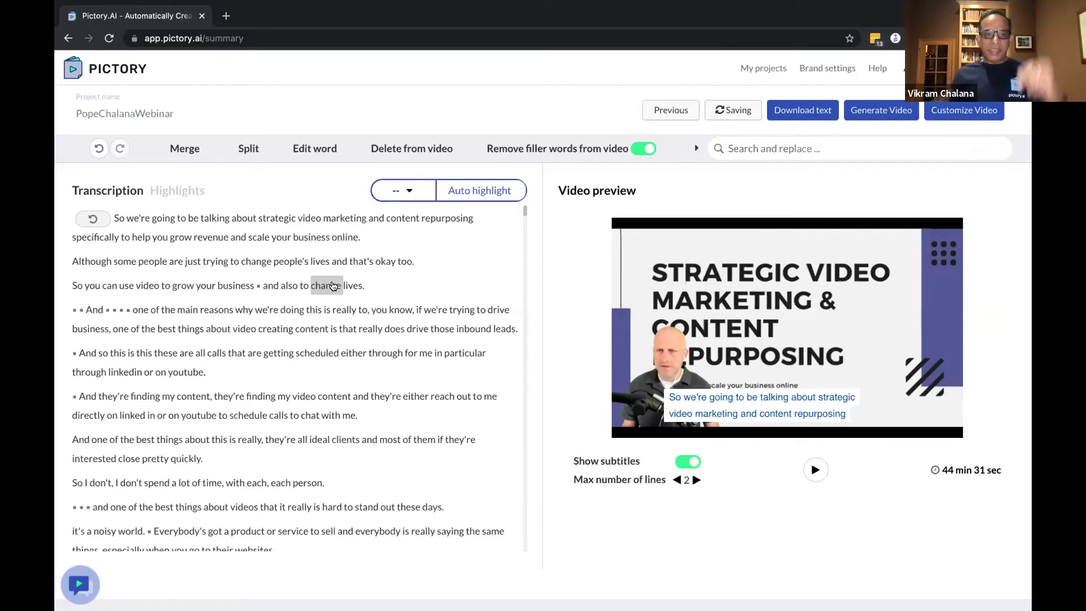
drag(74, 398, 375, 419)
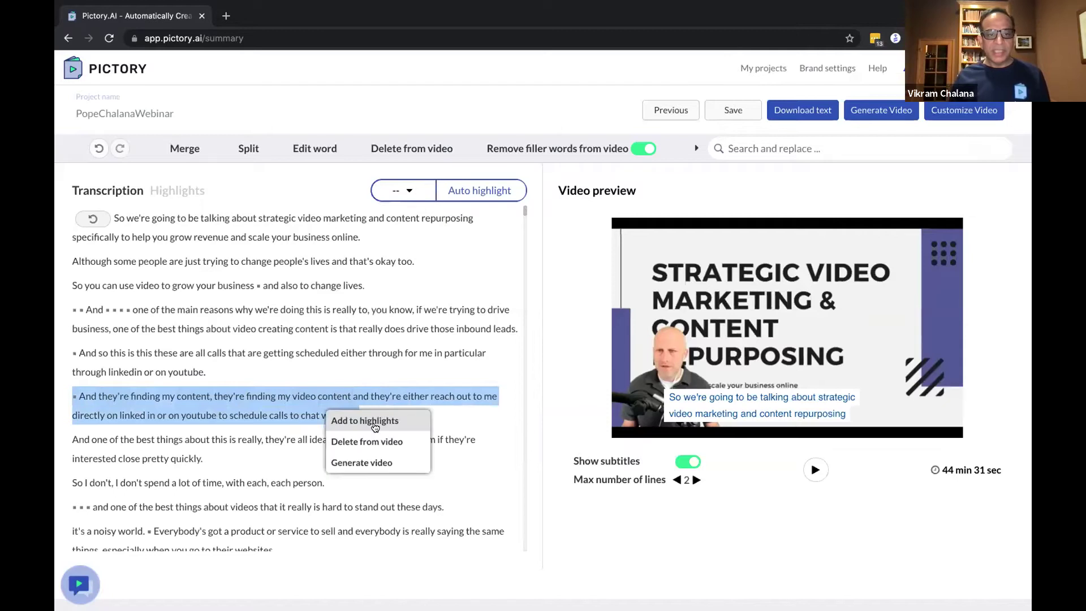
click(369, 441)
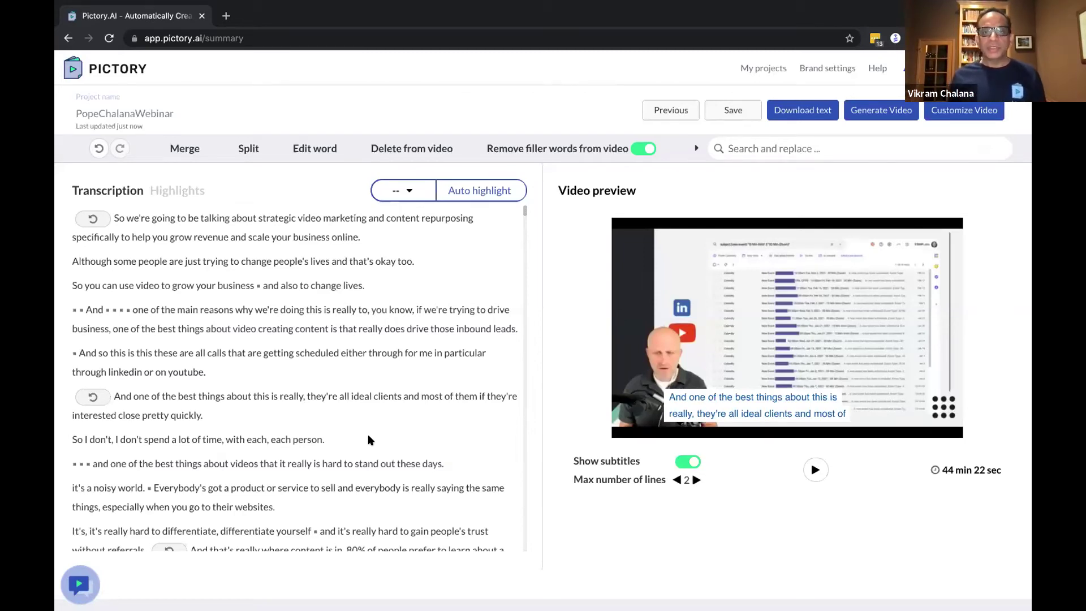
- Stop removing filler words and play the sentence "So I don't, I don't spend a lot of time" with its "um" included
click(637, 149)
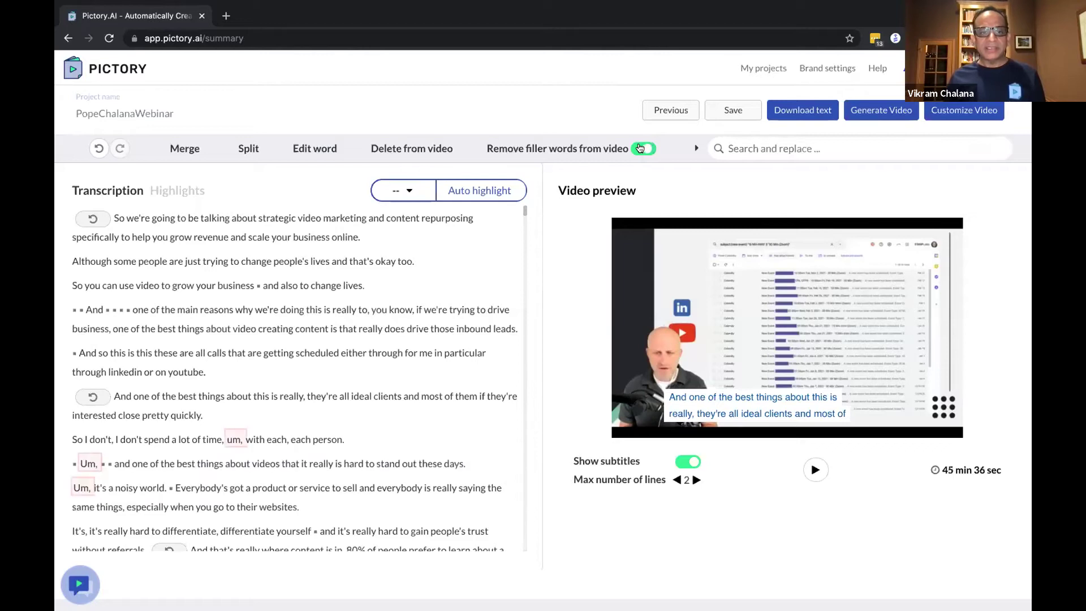
scroll(331, 294, down, 5)
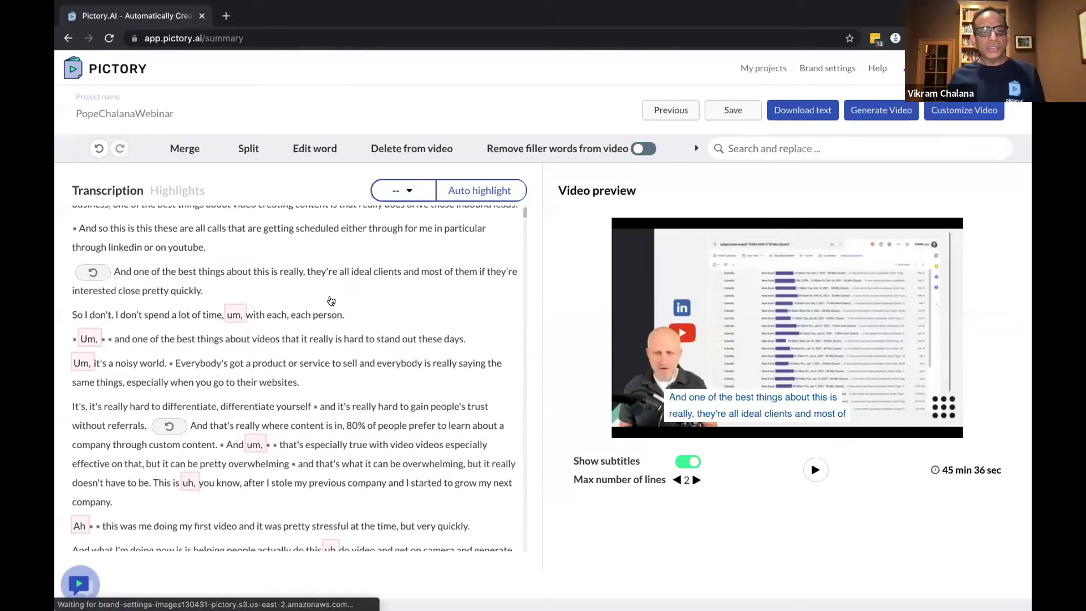
click(190, 380)
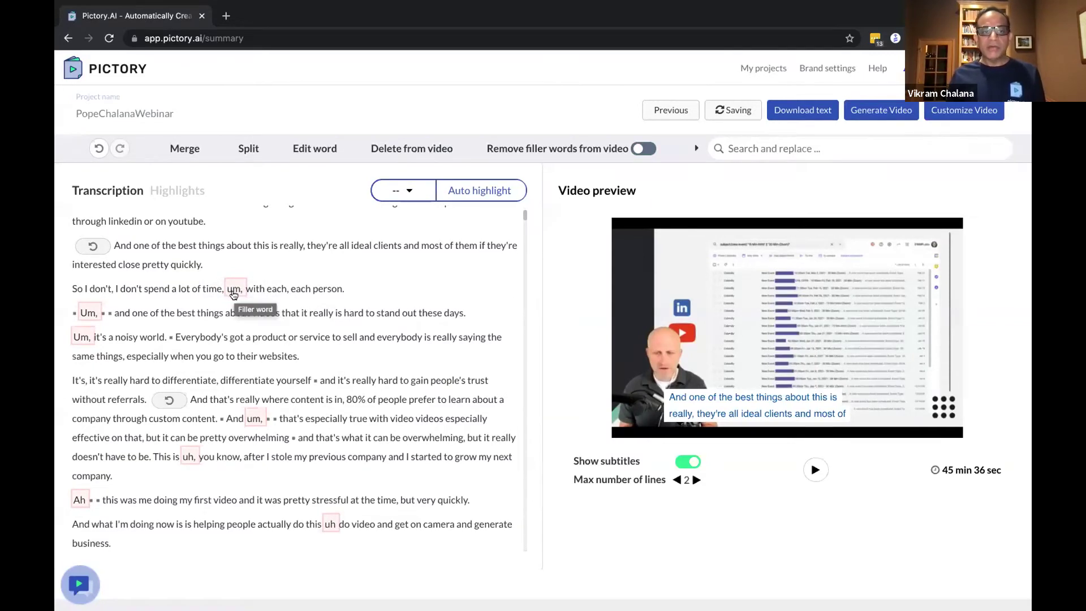
click(134, 289)
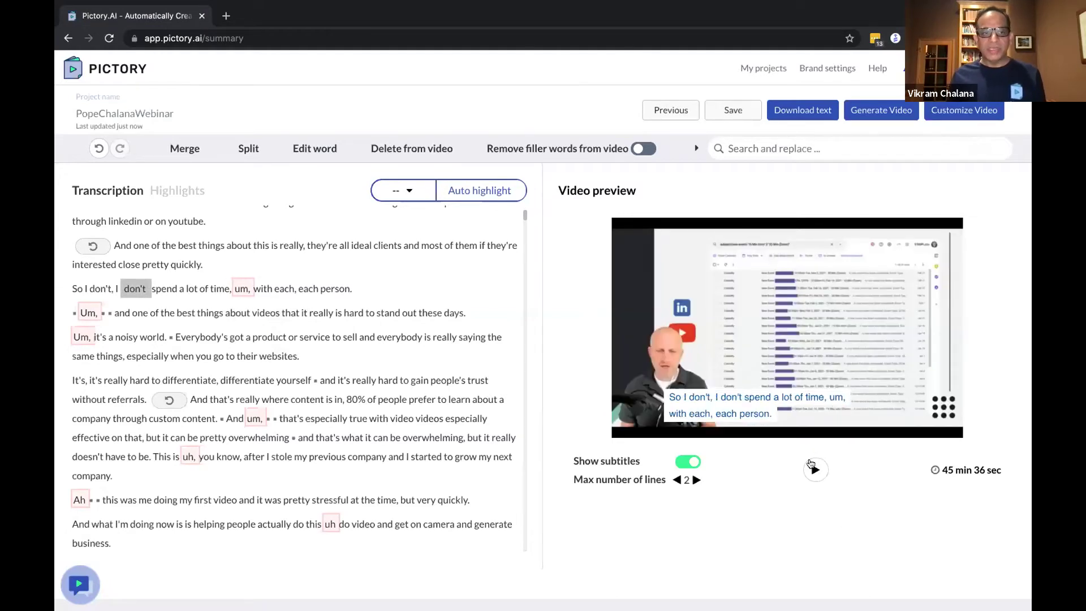
click(812, 466)
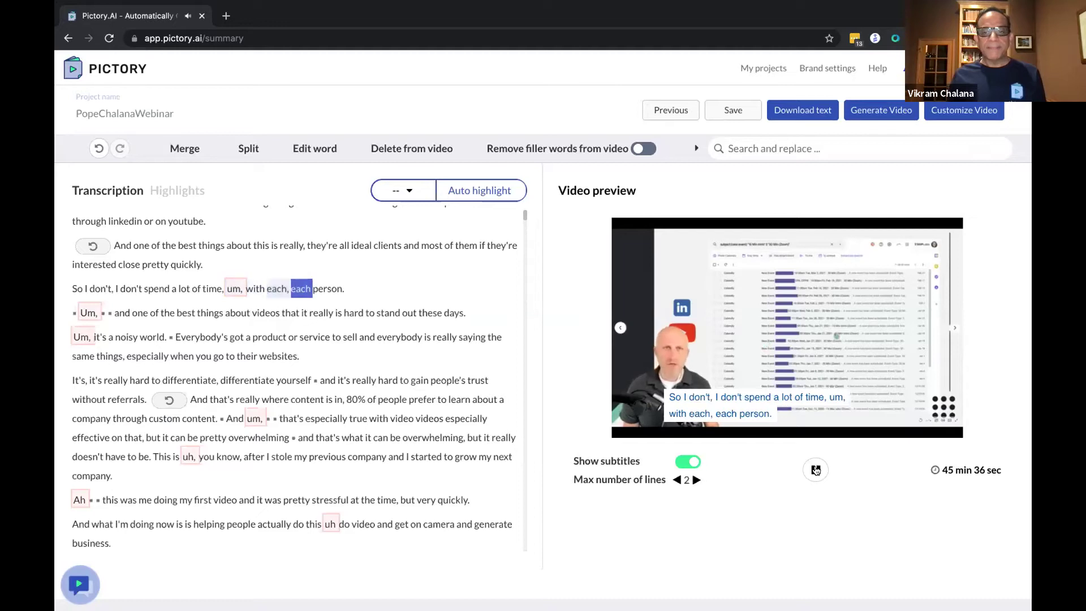
click(815, 470)
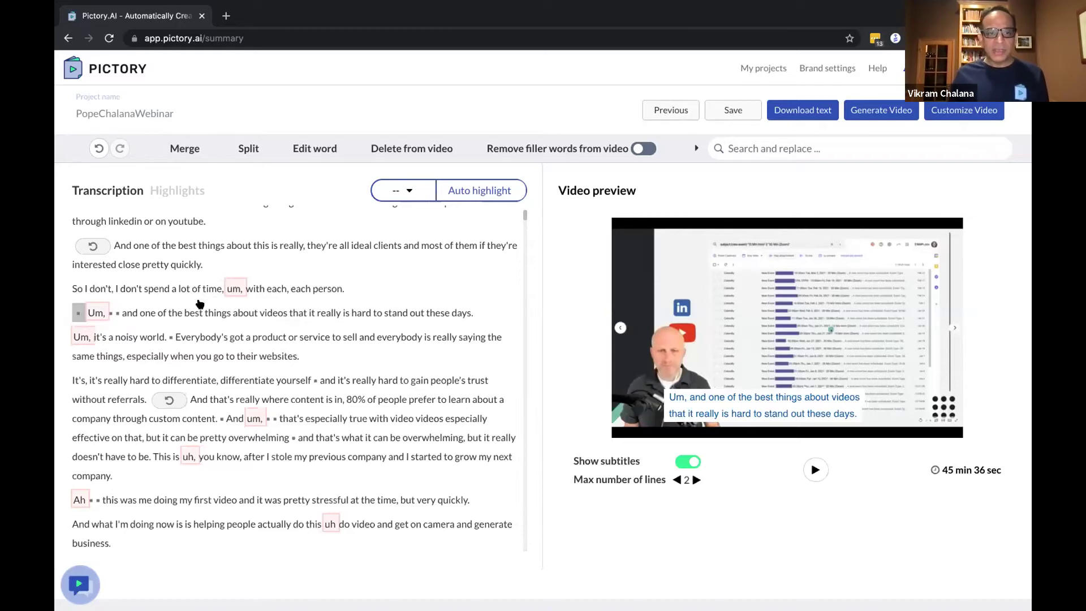
- Turn filler word removal back on, replay the "So I don't" sentence and preview the one that follows it
click(644, 149)
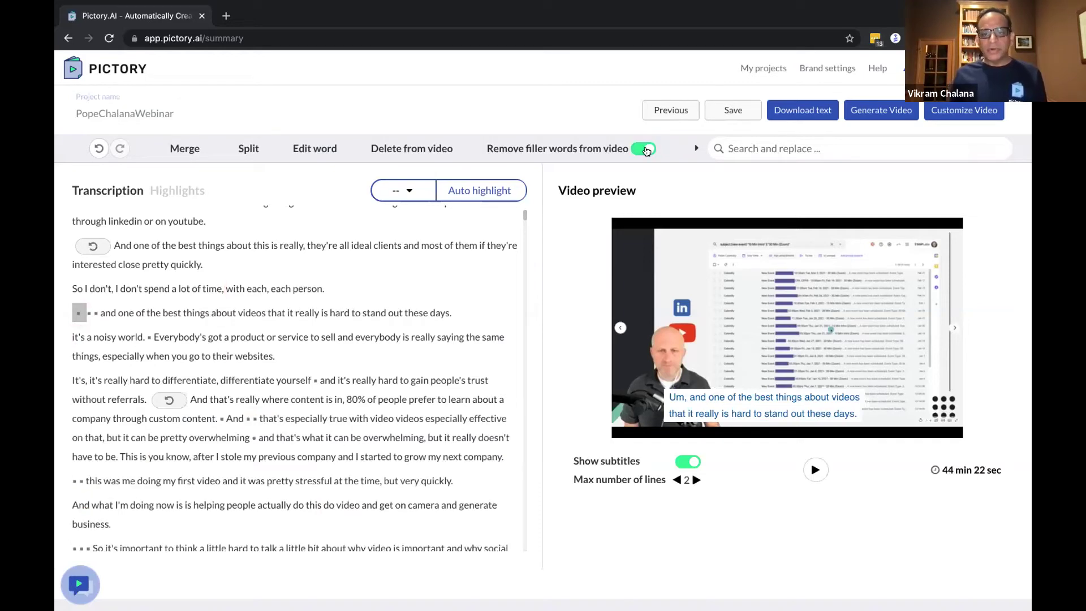
click(128, 289)
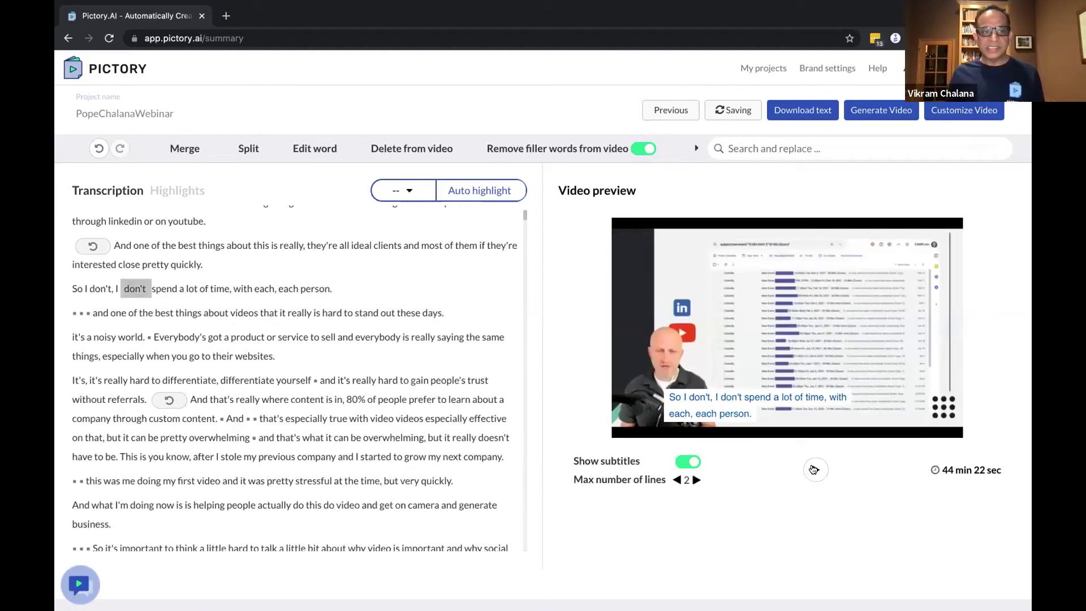
click(813, 469)
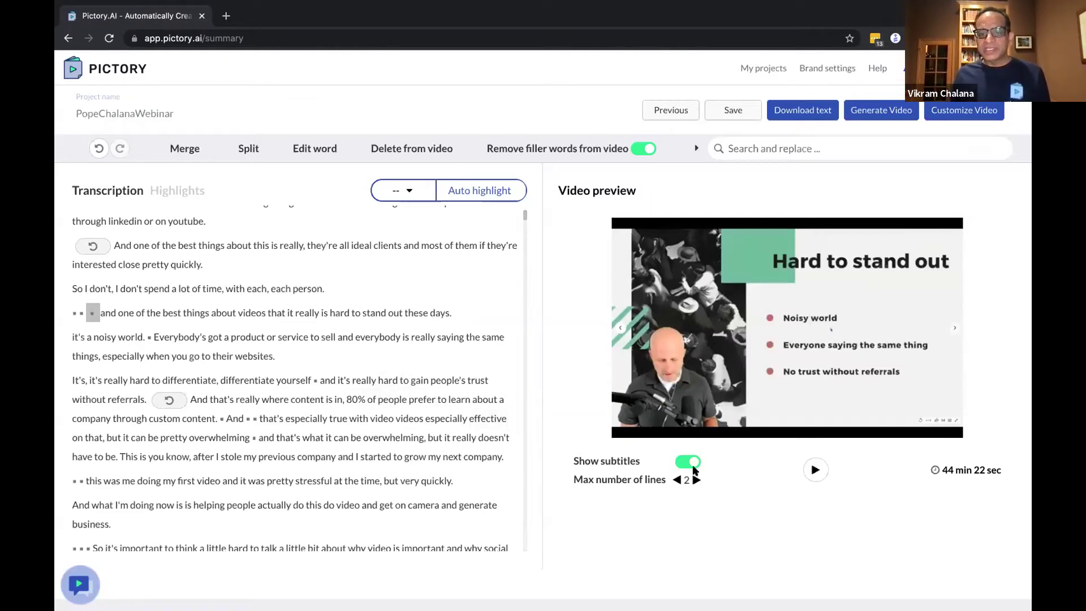
click(273, 313)
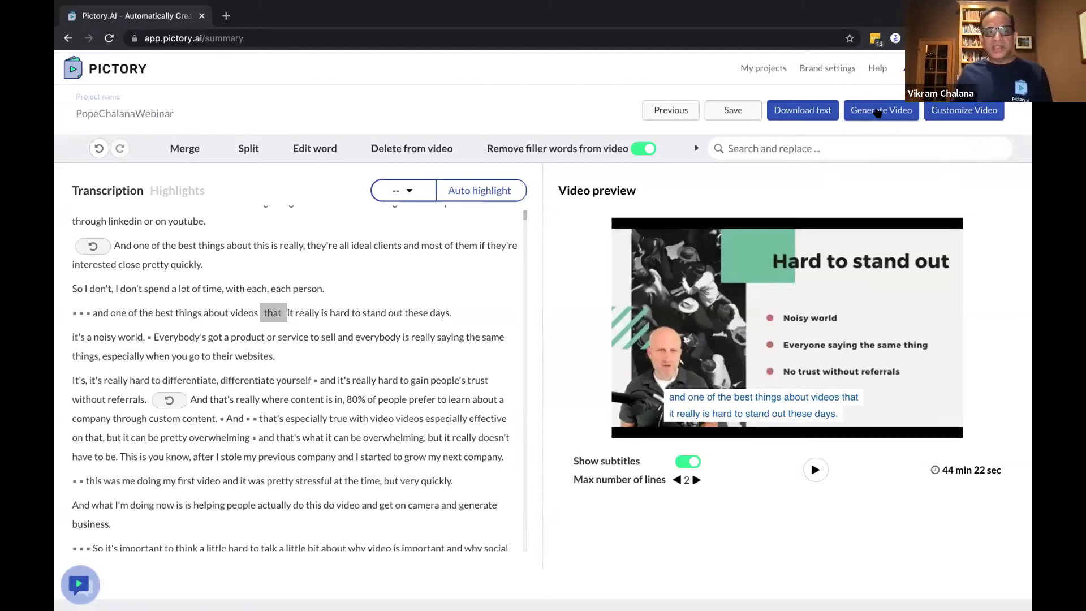
- Review the logo, outro, title and scene brand settings, leave them without saving, and preview the video at the opening transcript sentence
click(828, 69)
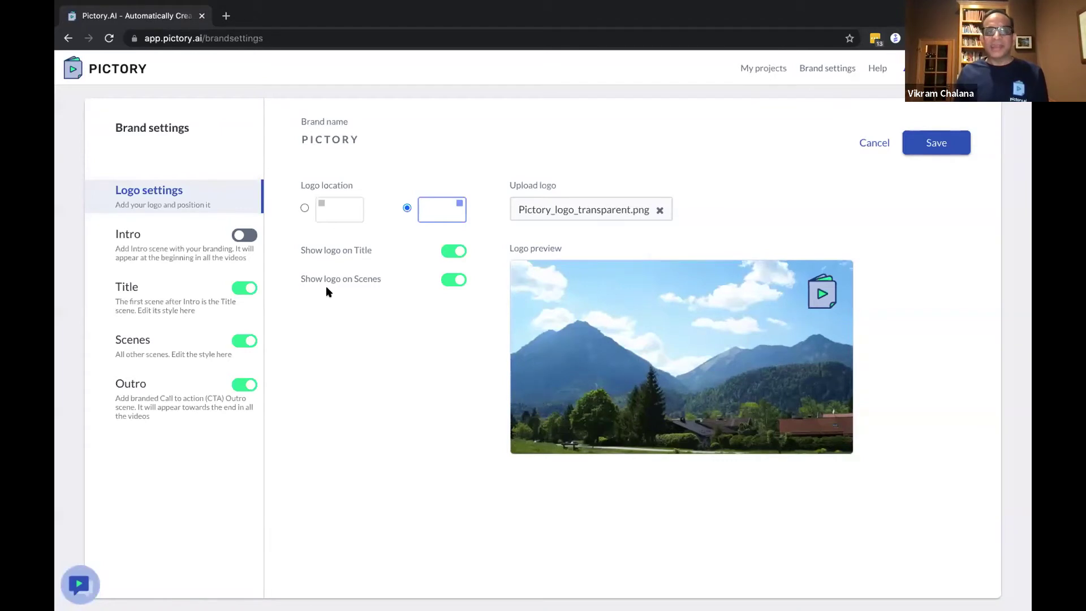
click(165, 395)
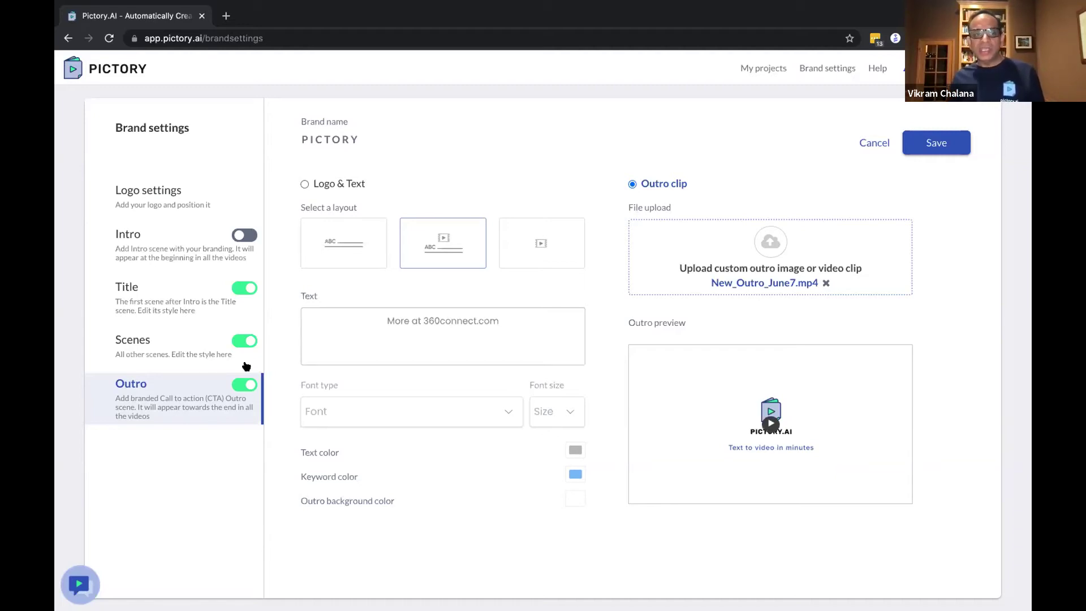
click(212, 356)
click(189, 291)
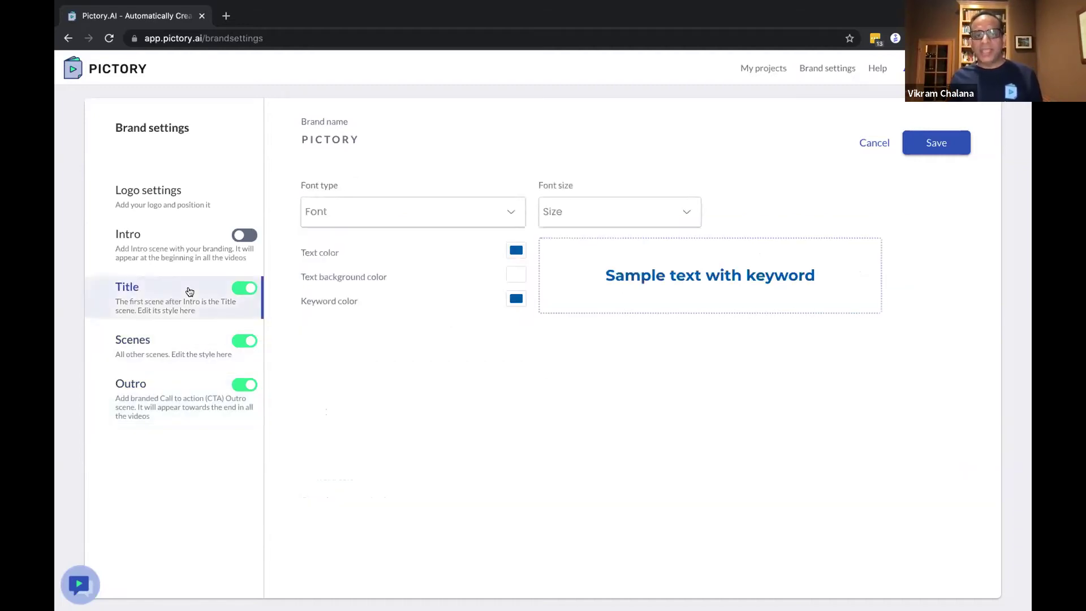
click(176, 338)
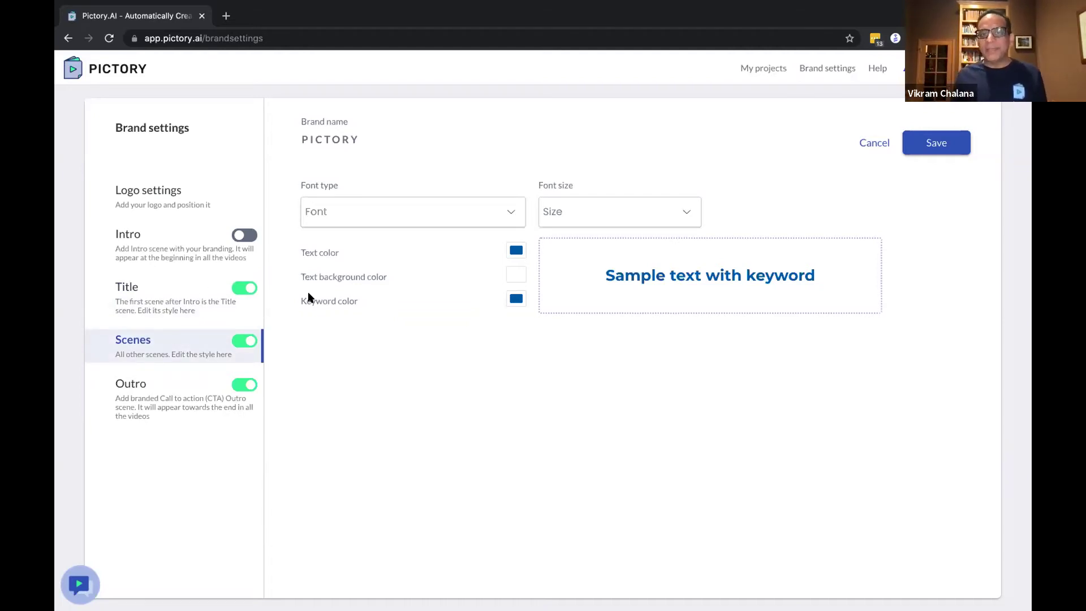
click(886, 145)
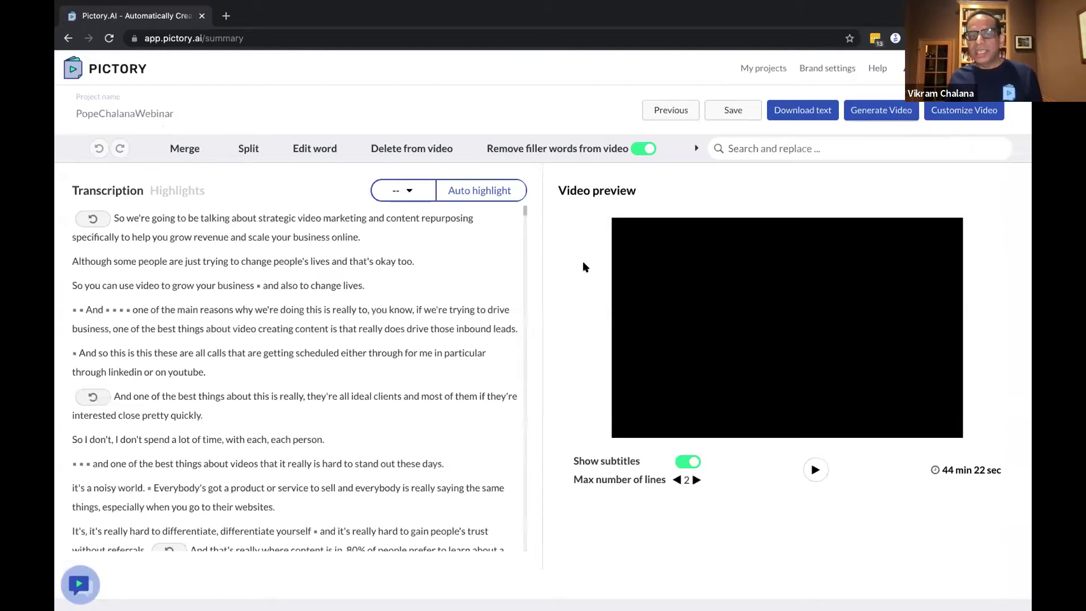
click(139, 220)
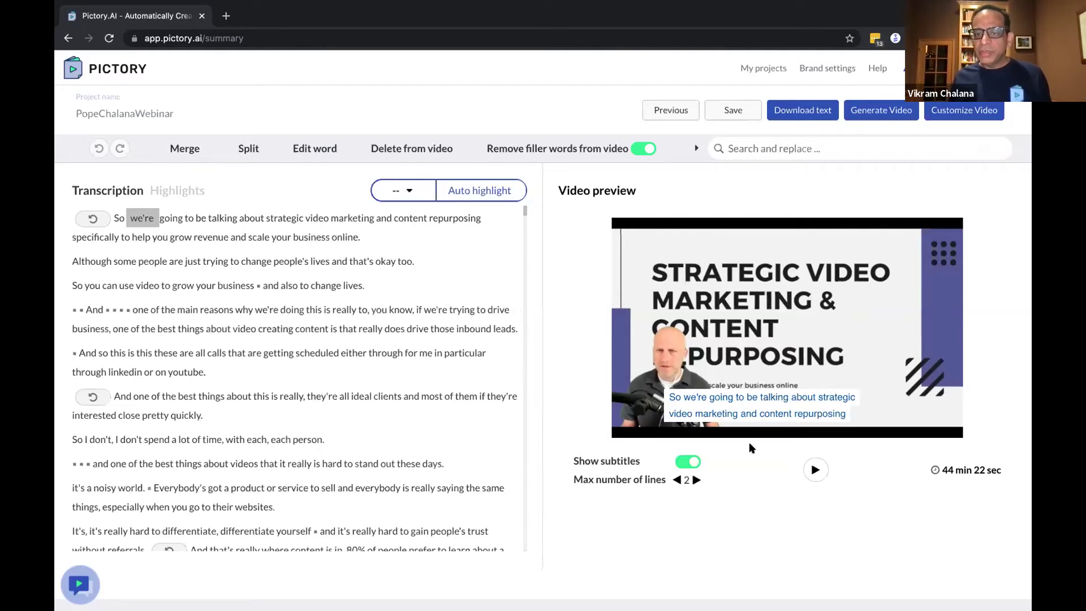
click(791, 118)
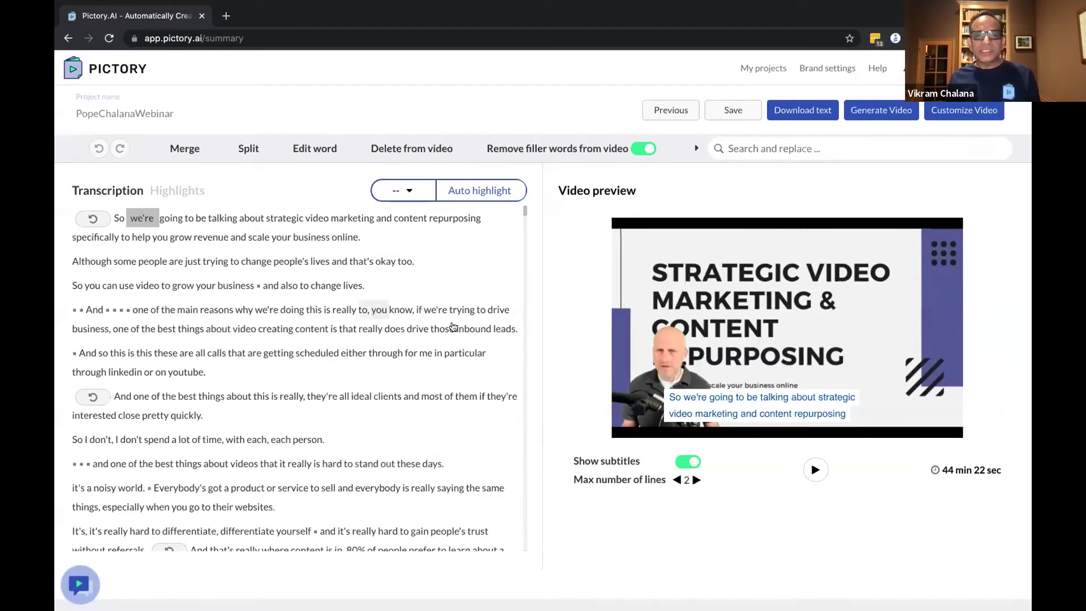
- Search the transcript for "80%" and add the surrounding paragraph, from "It's, it's really hard" to "my next company.", to the highlights
click(783, 148)
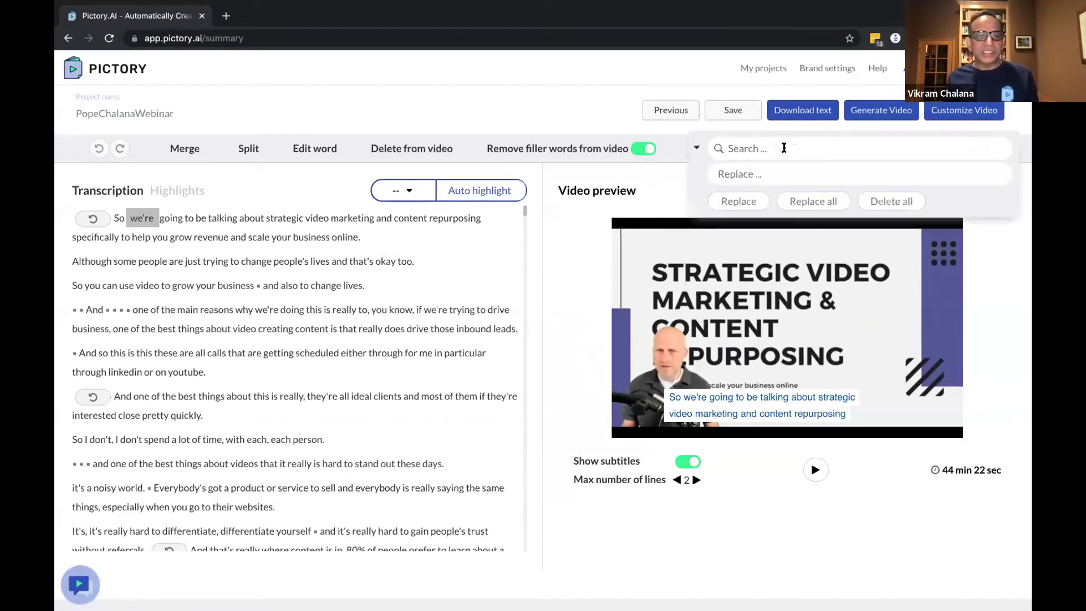
text(80%)
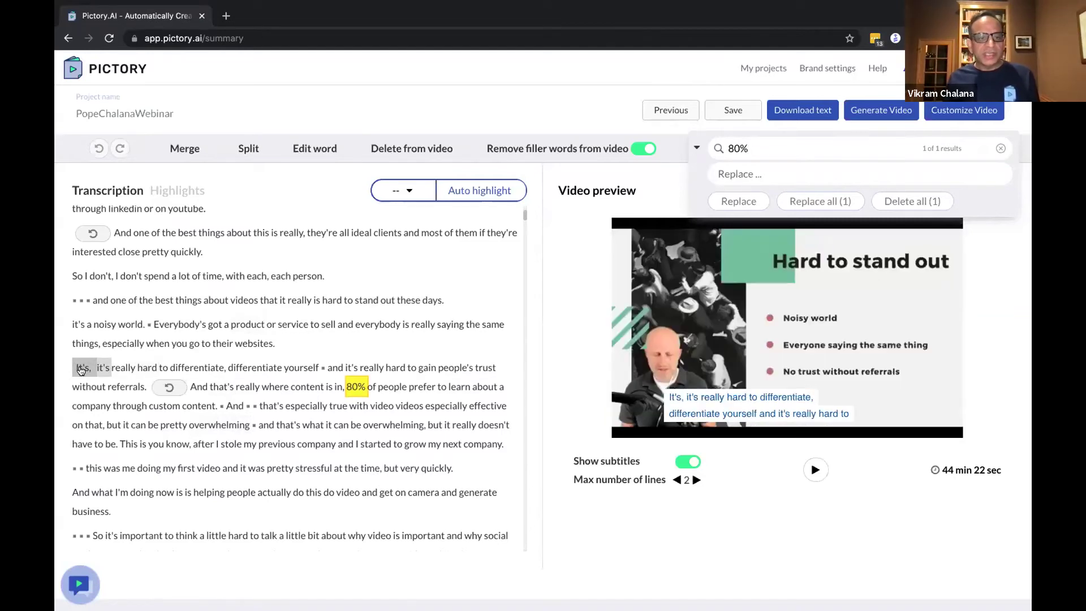
drag(80, 369, 511, 450)
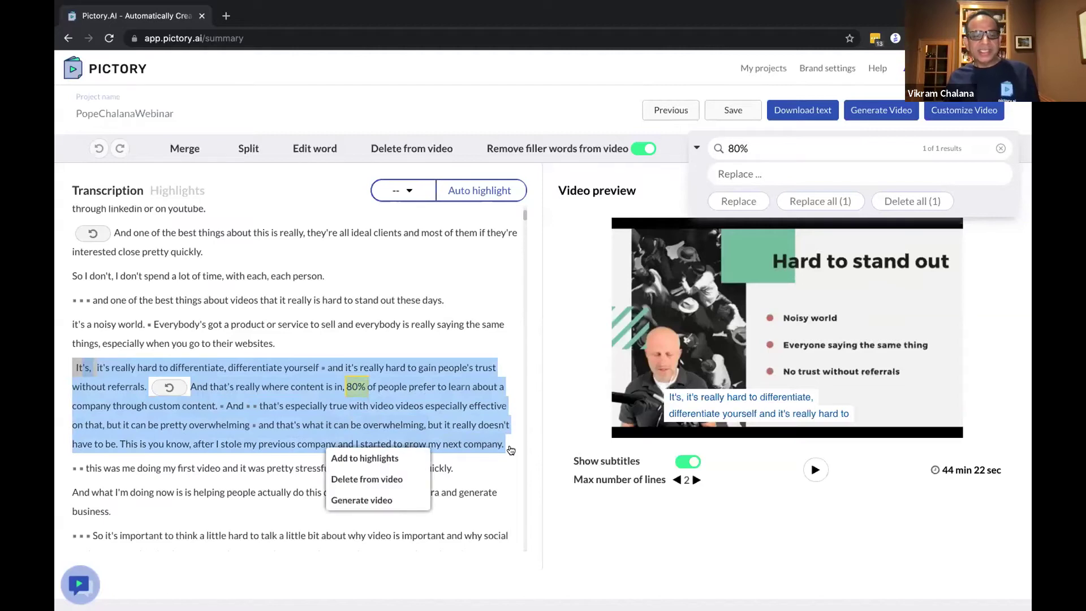
click(368, 461)
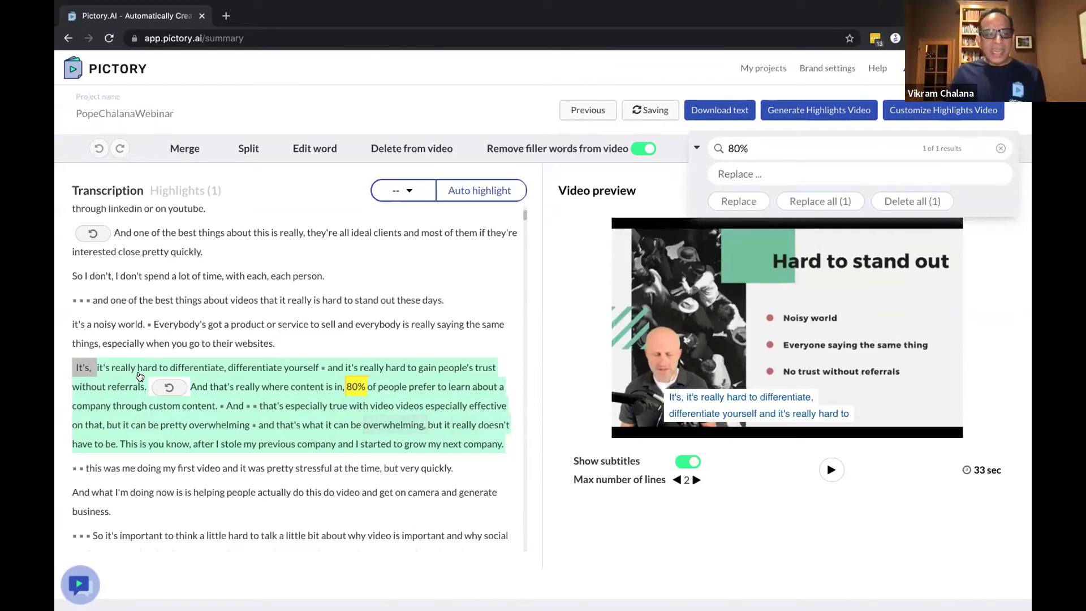
- Check the clip options for the highlighted paragraph and for the sentence "So I don't, I don't spend a lot of time"
drag(76, 363, 514, 453)
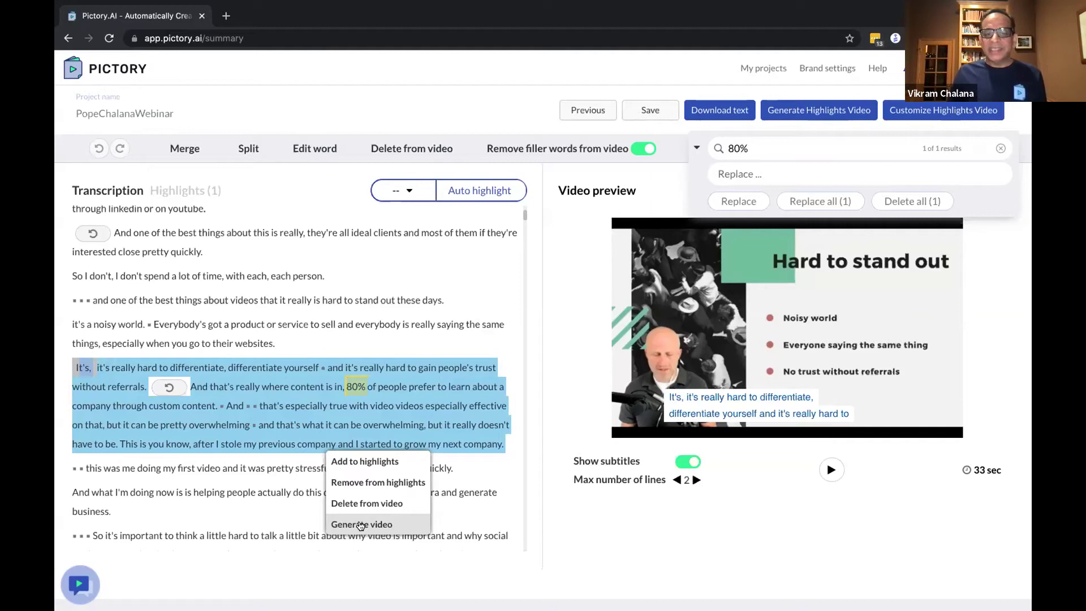
click(75, 275)
drag(74, 275, 334, 276)
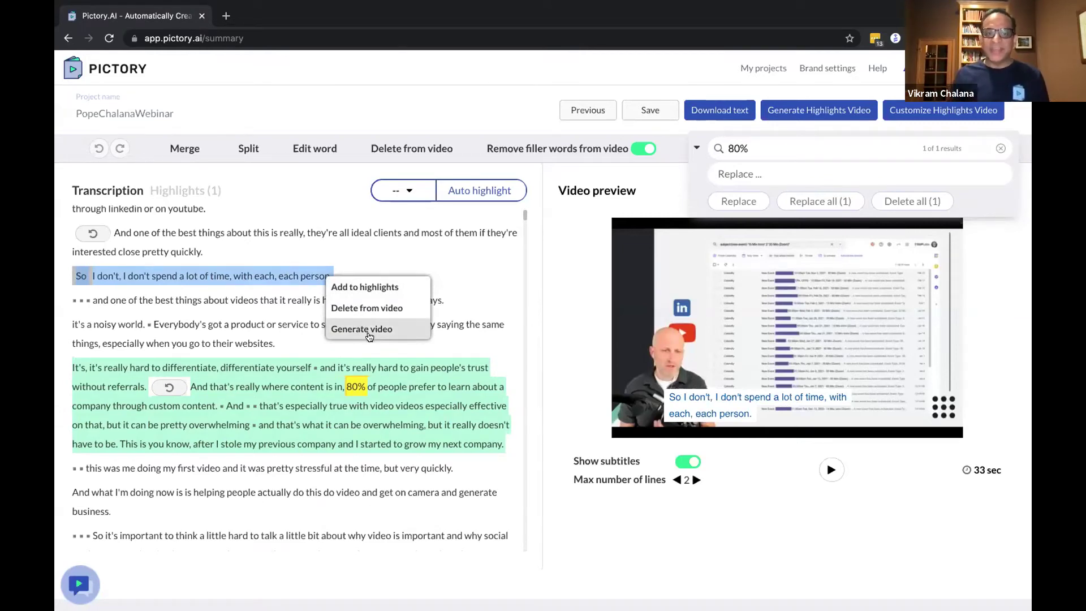
drag(79, 367, 492, 444)
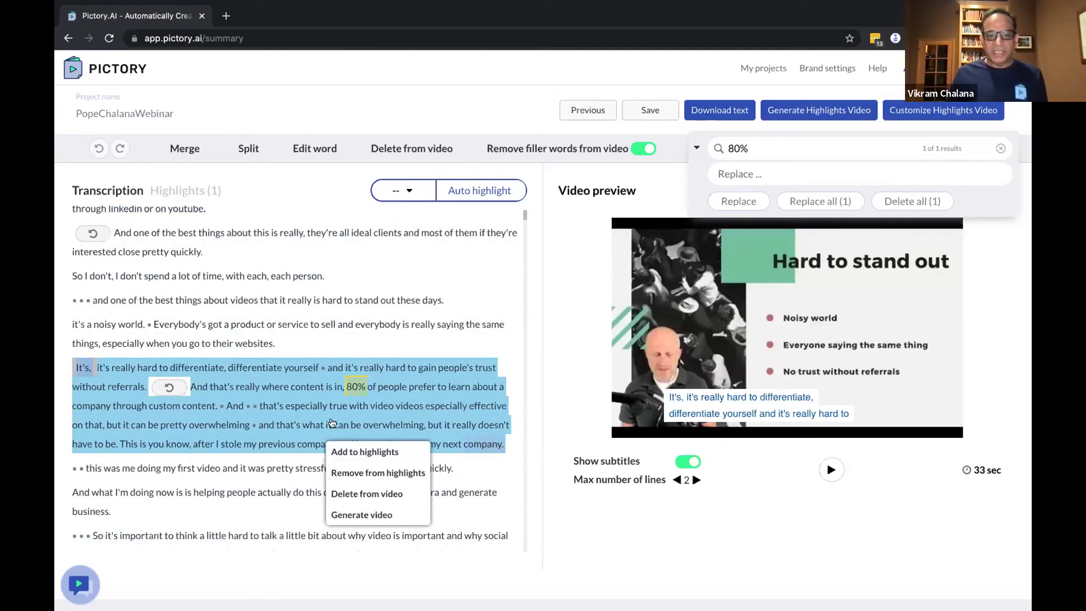
click(181, 493)
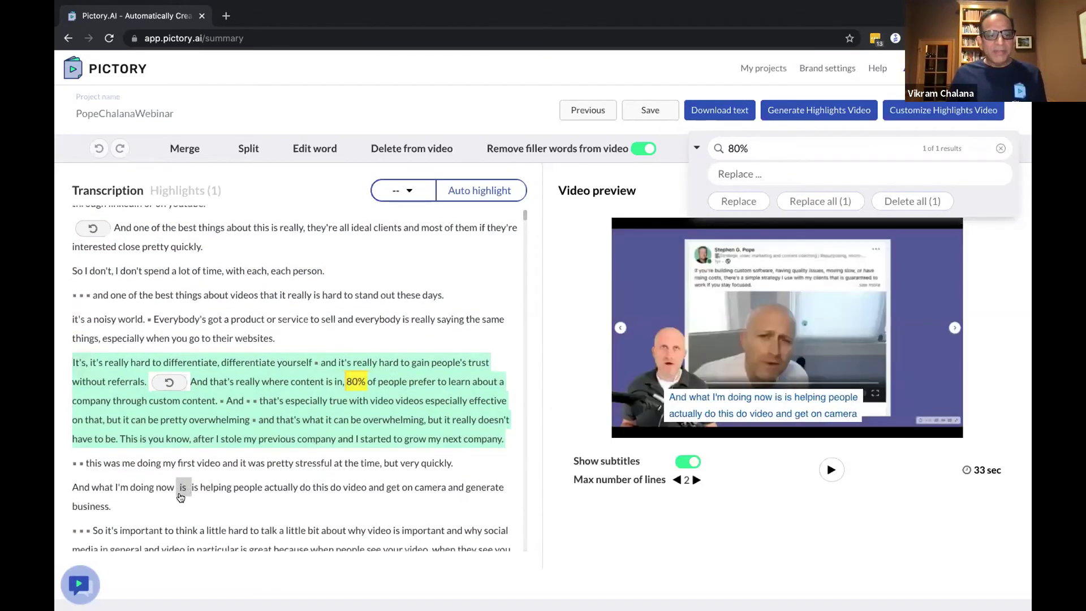
- Add the transcript paragraphs starting "So unless you've got" and "And they might actually finally say" to the highlights
scroll(180, 493, down, 7)
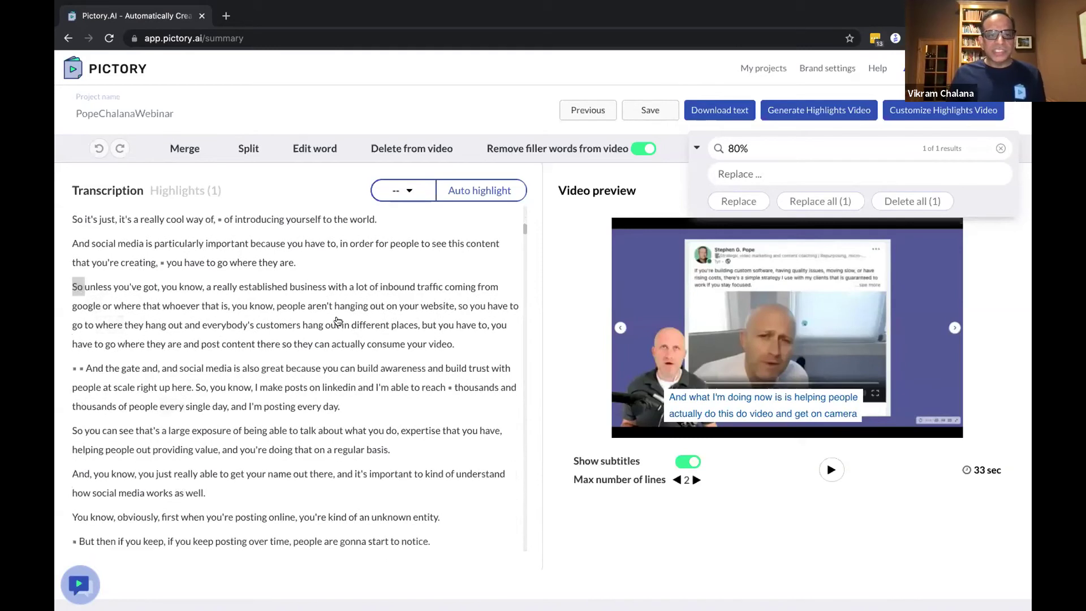
drag(77, 287, 463, 345)
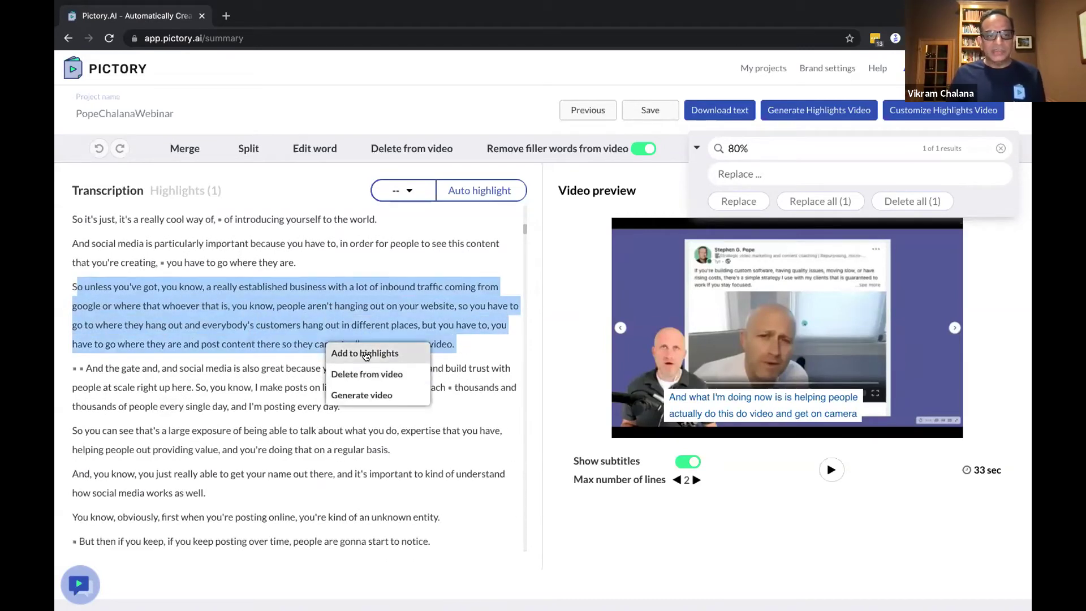
click(365, 360)
scroll(293, 427, down, 6)
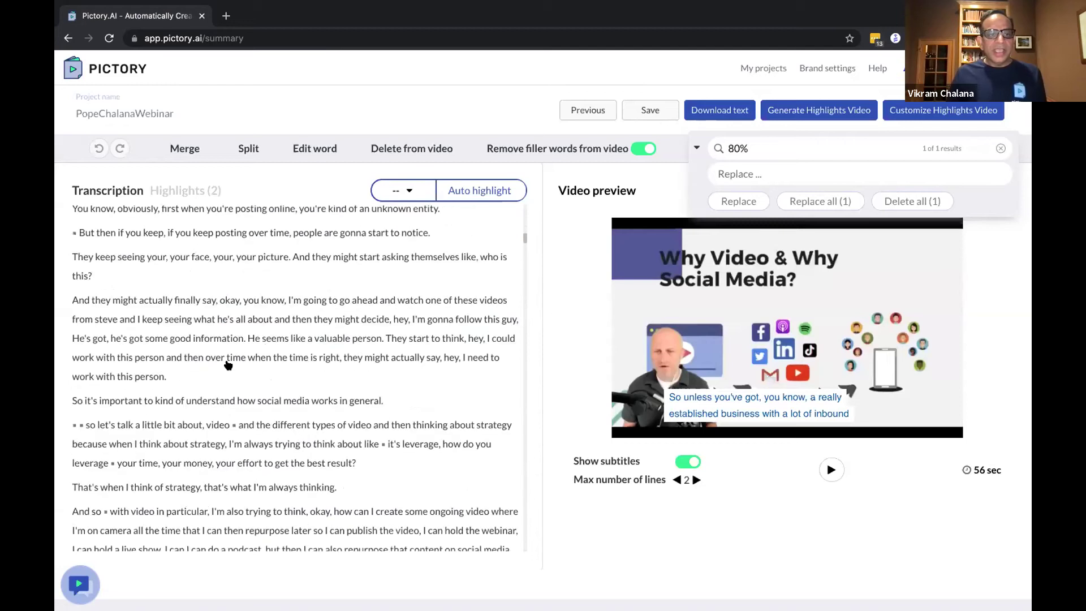
drag(69, 237, 172, 313)
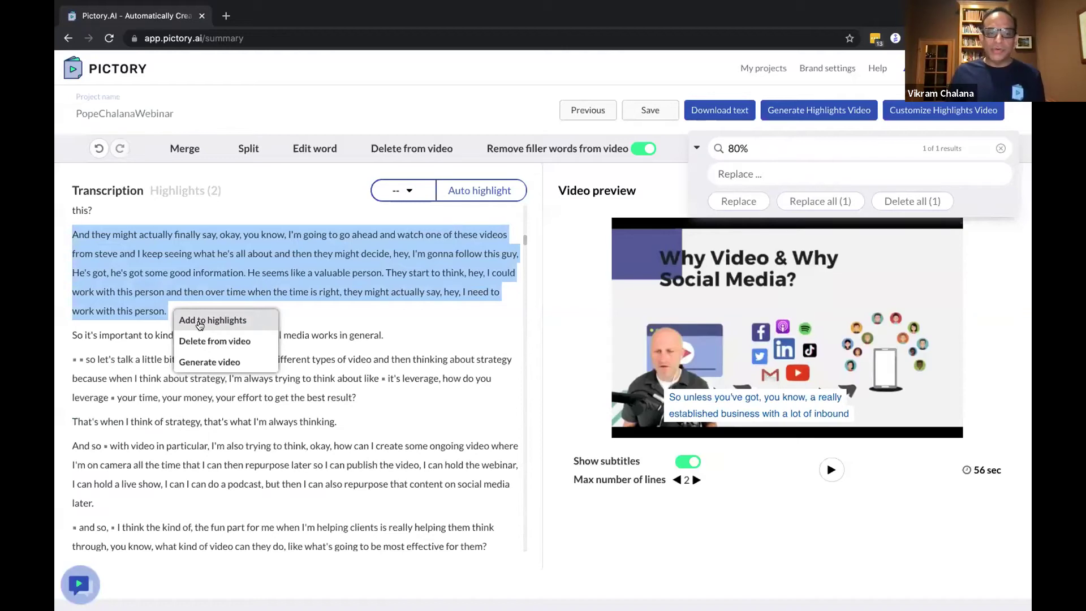
click(199, 321)
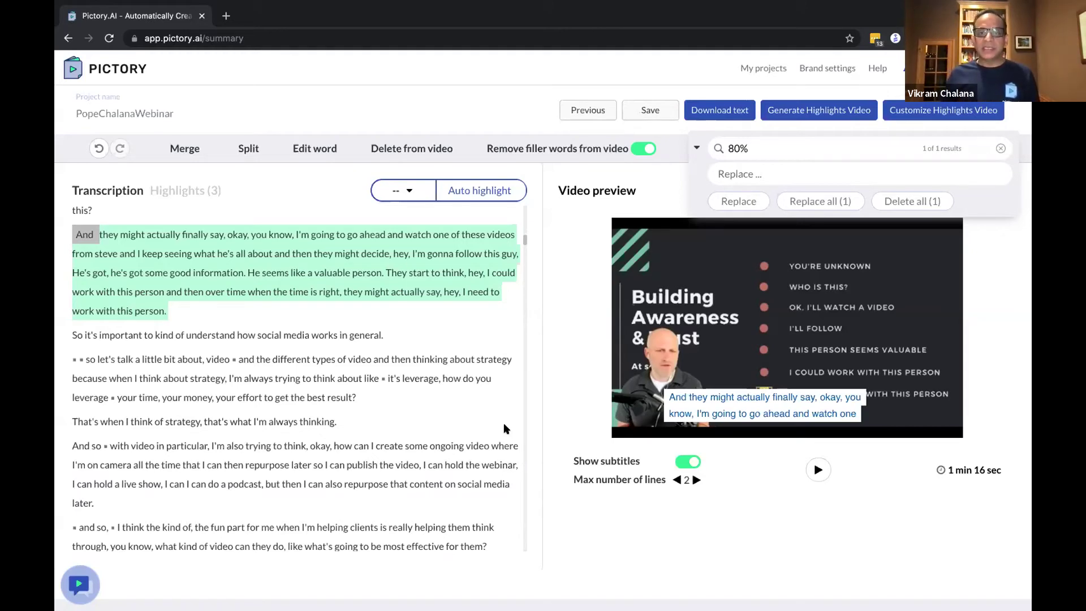
- Look over the transcript around the latest highlighted paragraph, and show the list of highlighted passages
scroll(304, 444, down, 3)
scroll(304, 444, down, 7)
scroll(305, 443, up, 12)
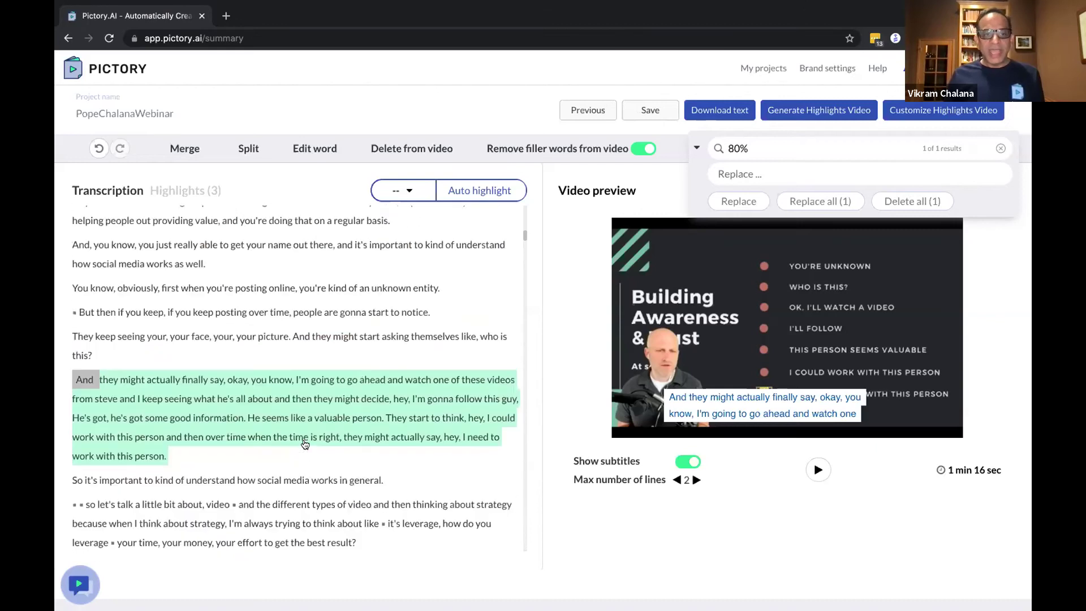
scroll(304, 444, up, 5)
scroll(372, 441, down, 3)
scroll(371, 441, down, 2)
scroll(283, 317, up, 3)
click(193, 193)
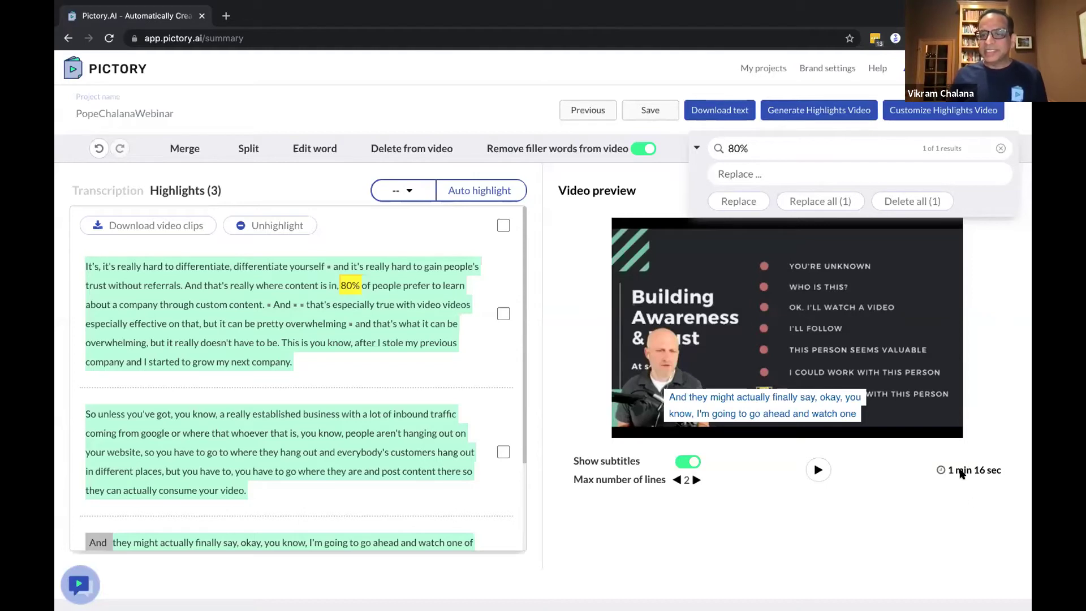
- Clear the transcript search and select all the highlighted passages
click(1000, 148)
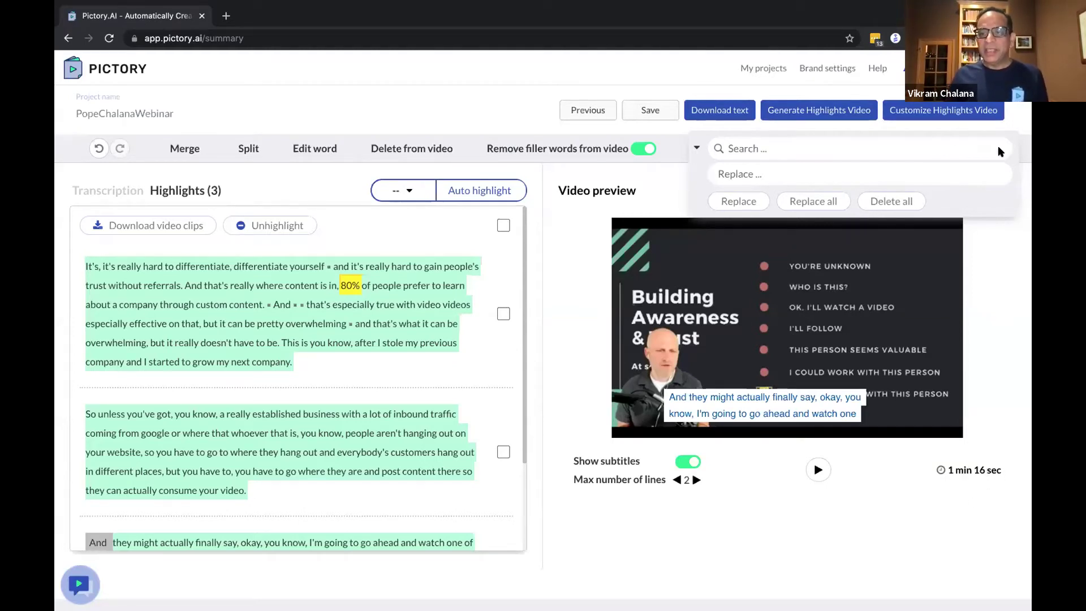
click(503, 225)
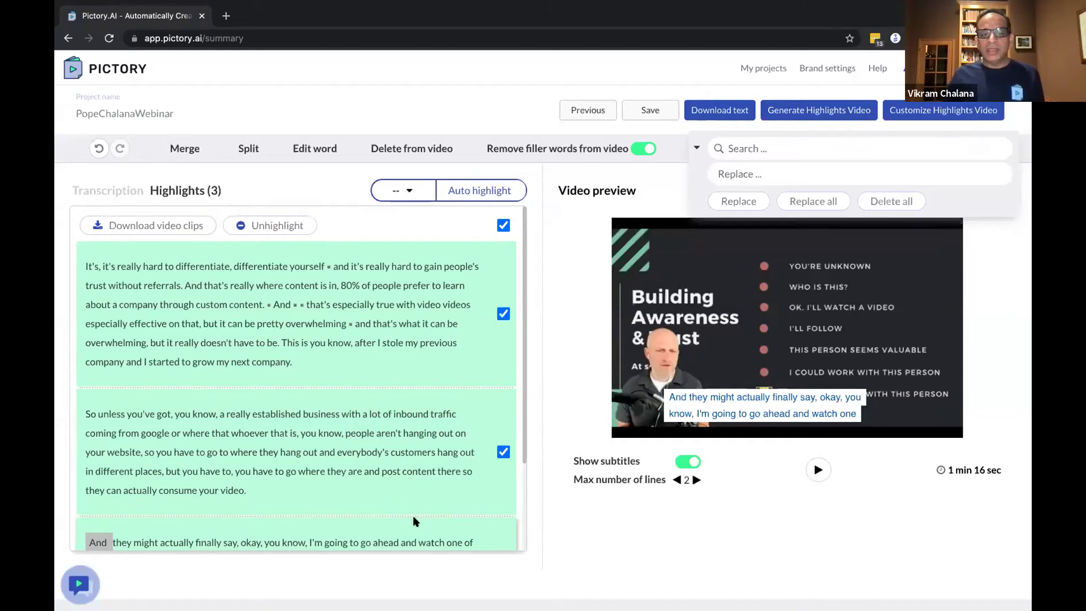
scroll(414, 515, down, 2)
scroll(414, 515, up, 1)
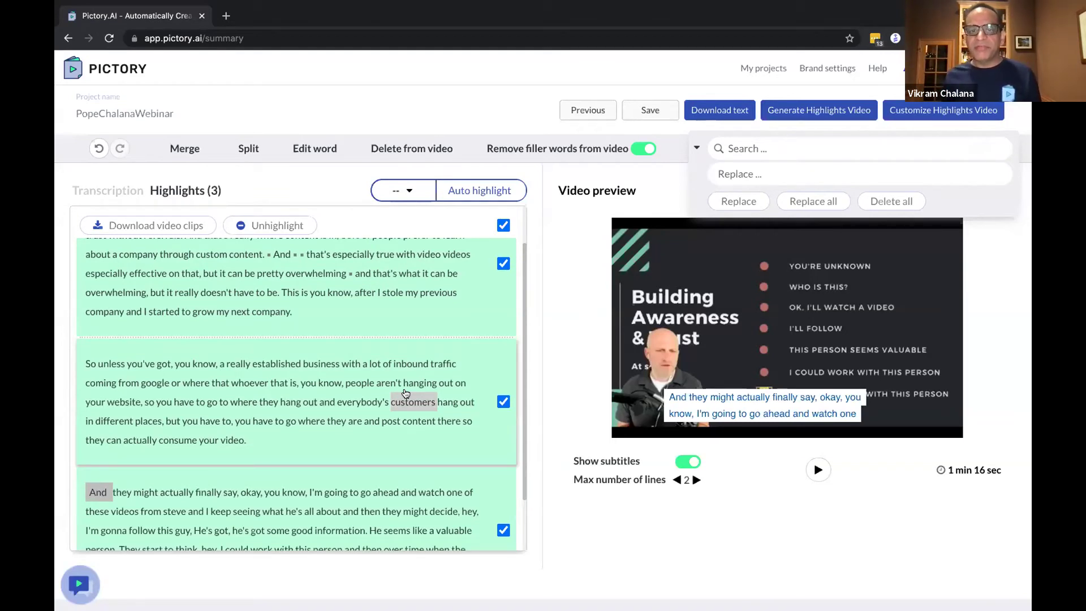
- Return to the home page and start an Article to Video project from the suggested Medium article URL on teaser videos in B2B marketing
click(119, 68)
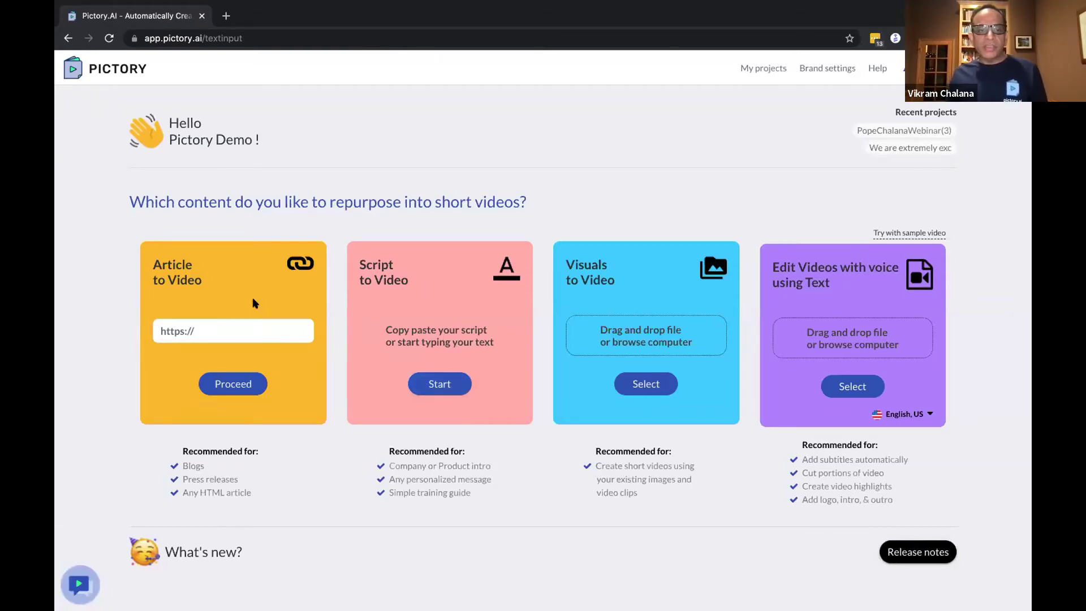
click(222, 326)
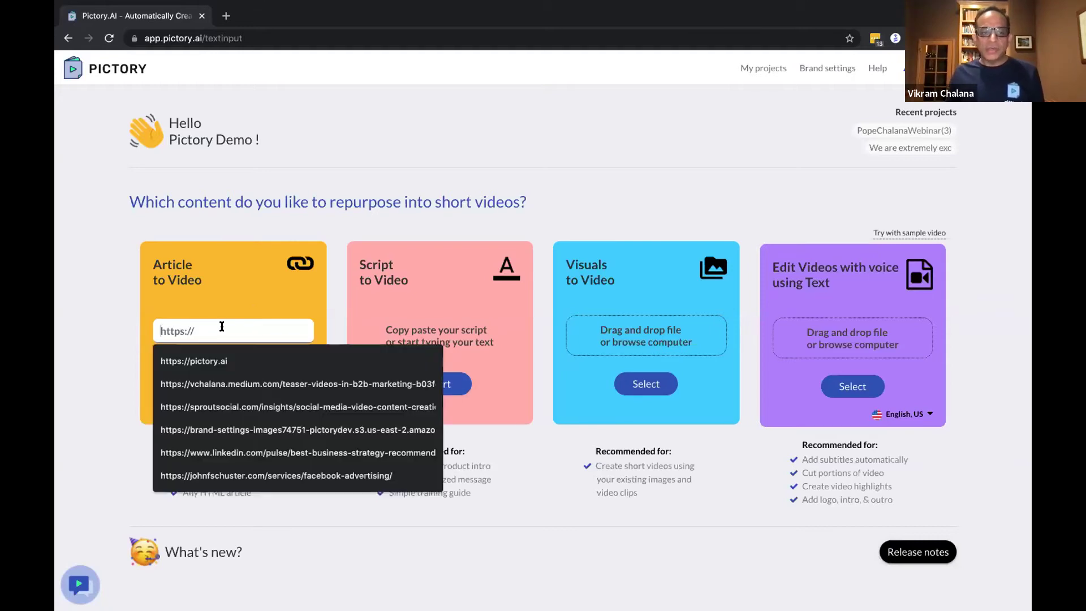
click(239, 384)
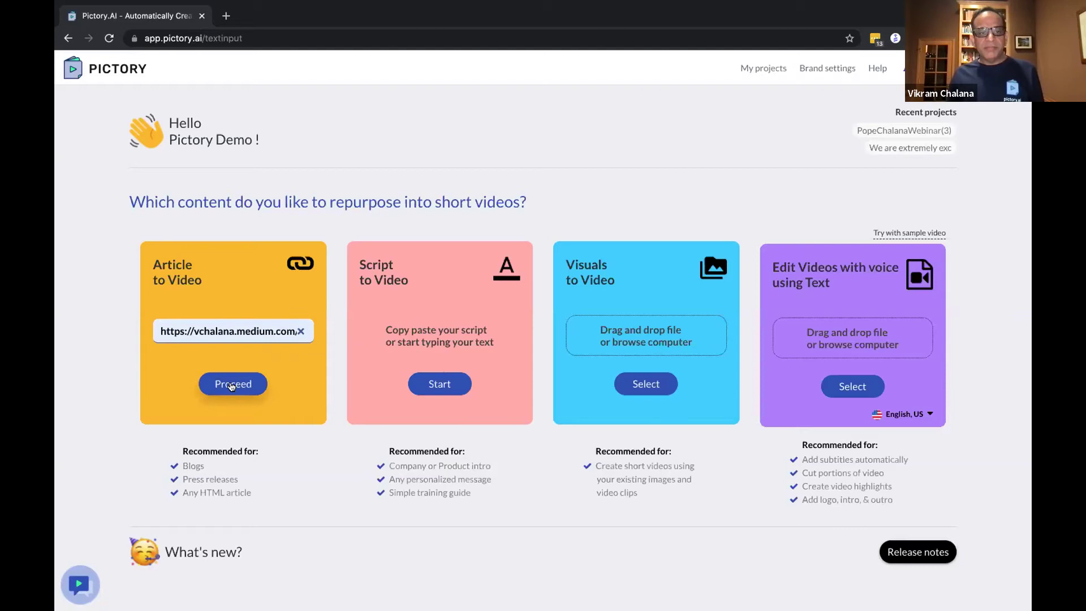
click(233, 383)
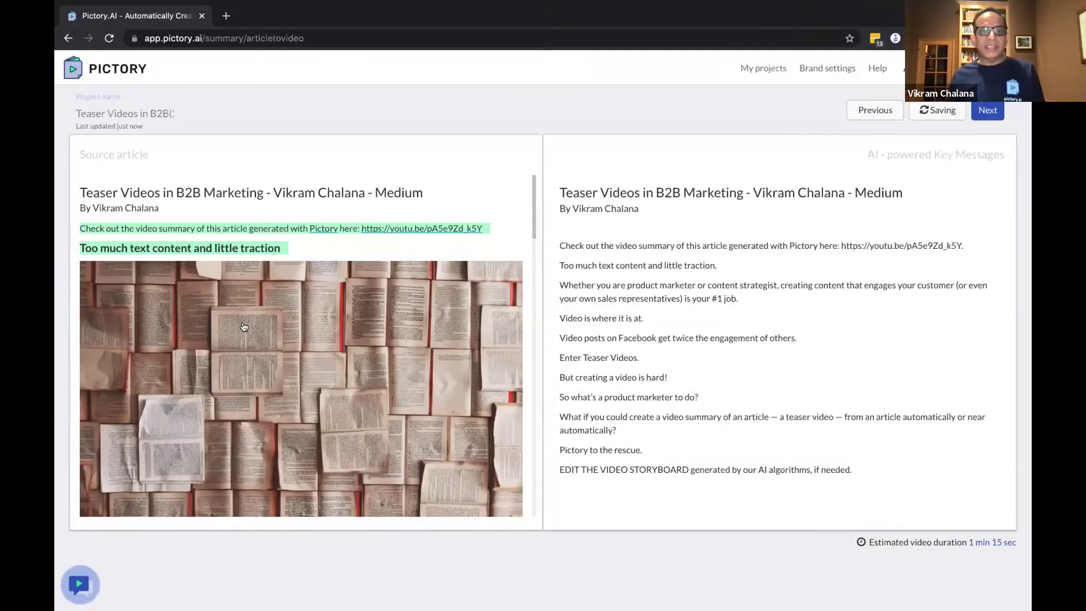
- Review the sentences picked from the article and remove "Check out the video summary of this article generated with Pictory" from the key messages
scroll(314, 427, down, 15)
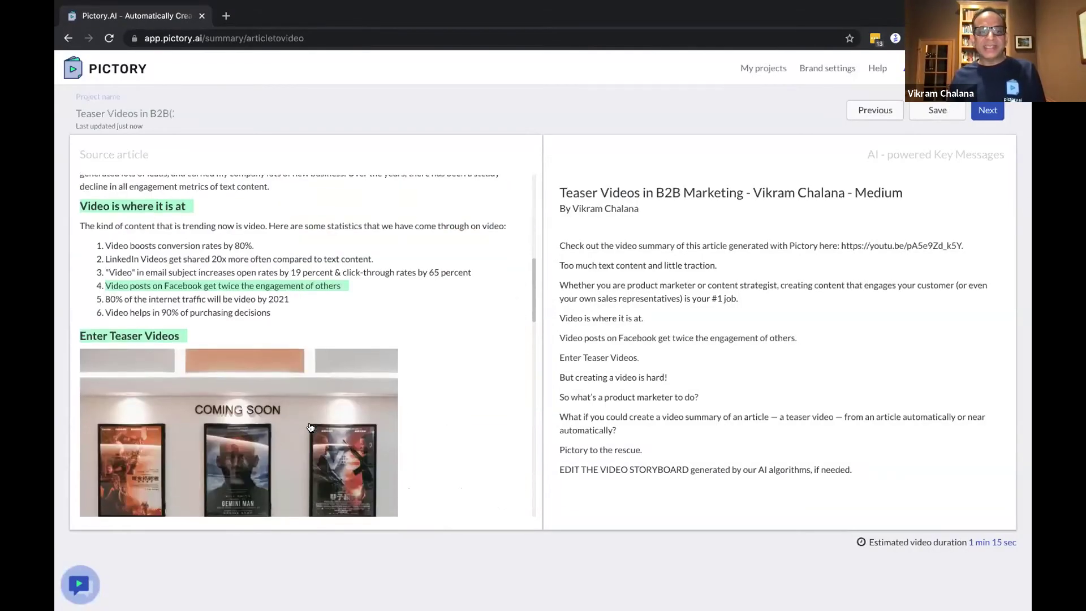
scroll(310, 427, down, 10)
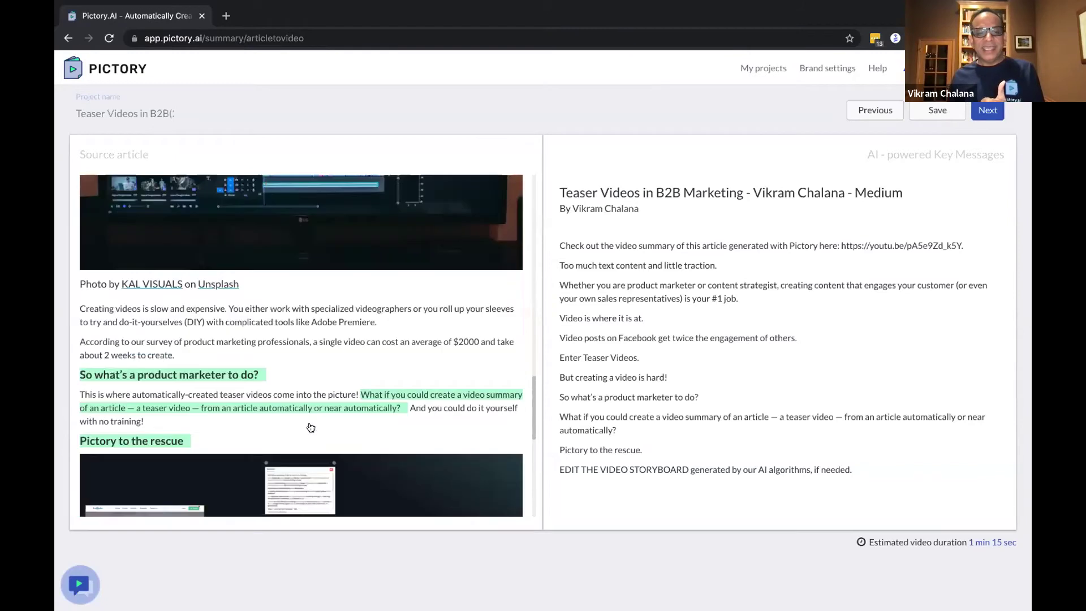
scroll(310, 427, up, 20)
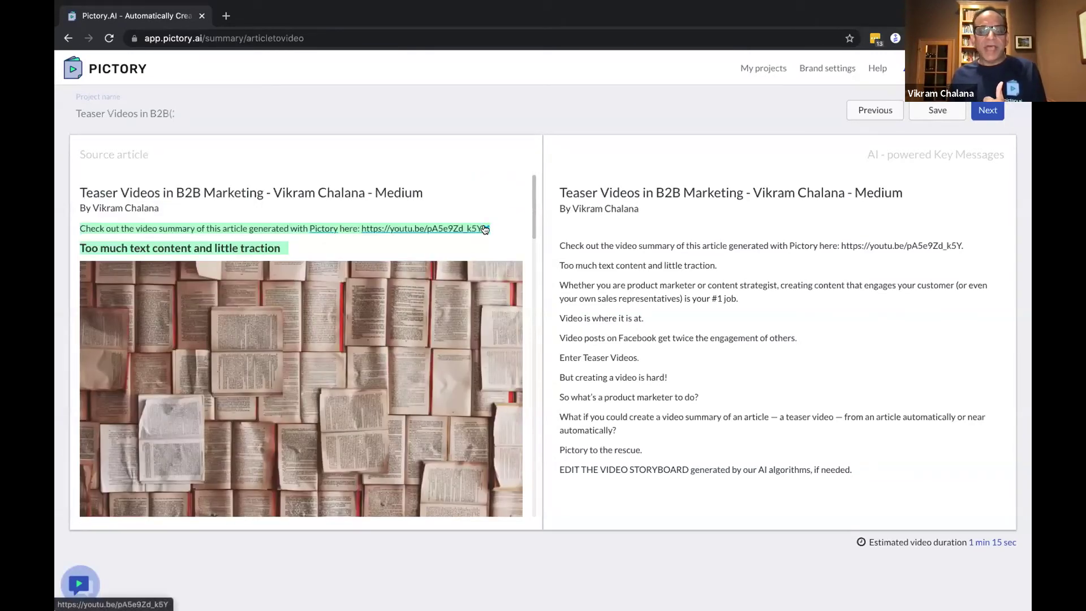
click(484, 229)
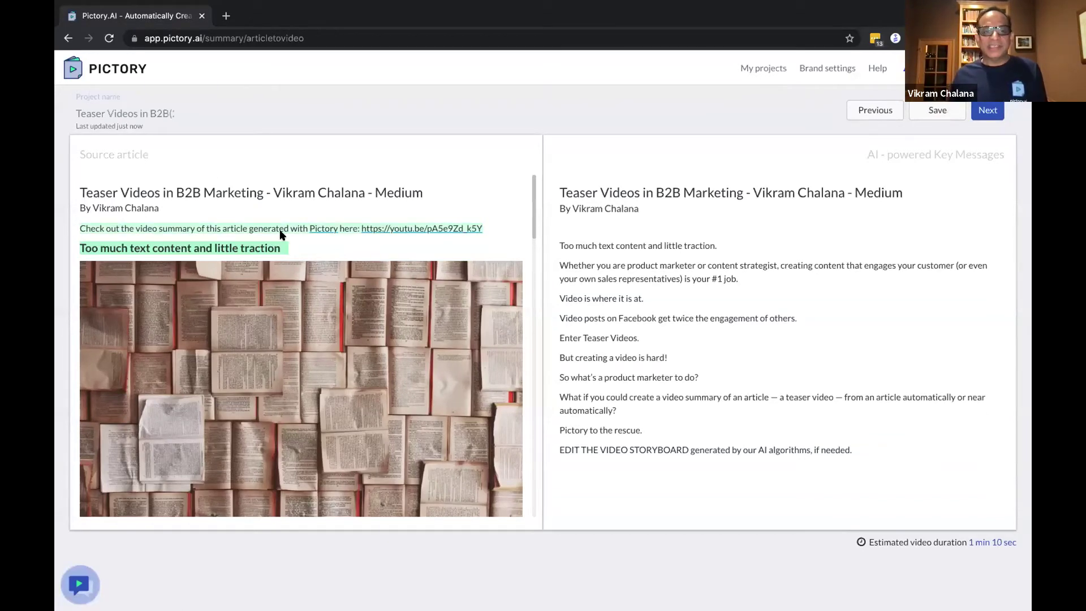
- Add the article's list item "Video boosts conversion rates by 80%." to the key messages
scroll(373, 251, down, 5)
scroll(373, 252, down, 5)
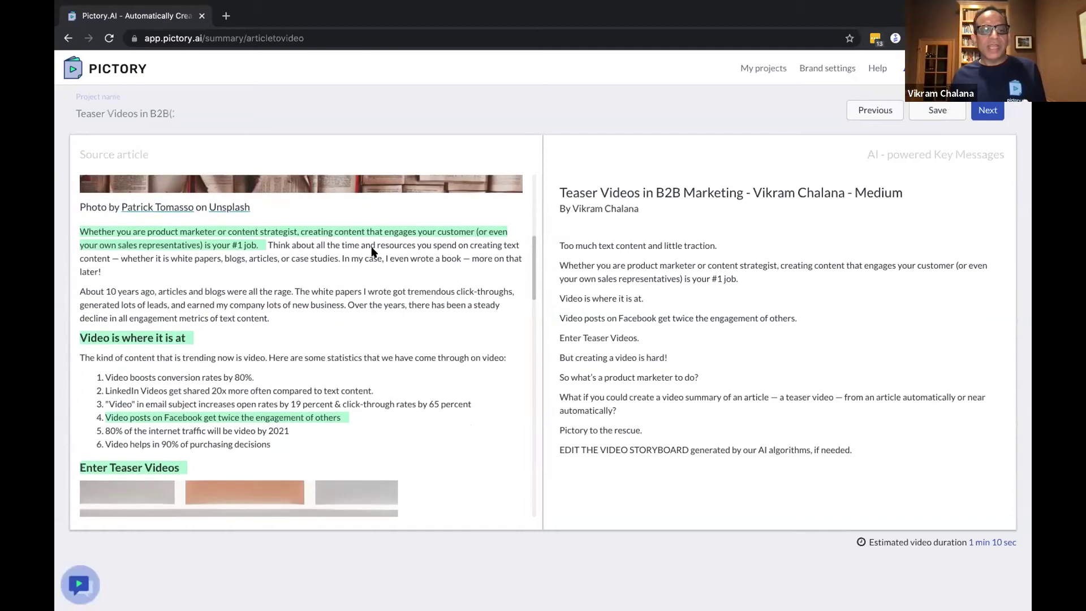
scroll(237, 230, up, 1)
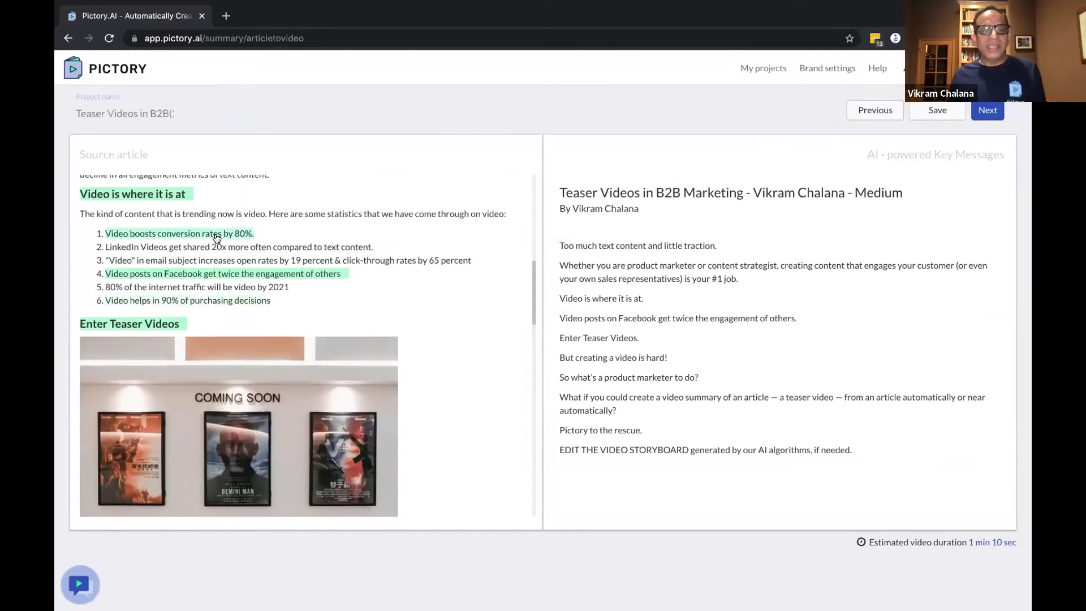
click(217, 236)
- Remove the heading "Enter Teaser Videos" and the sentence "EDIT THE VIDEO STORYBOARD generated by our AI algorithms, if needed." from the key messages
scroll(223, 250, down, 6)
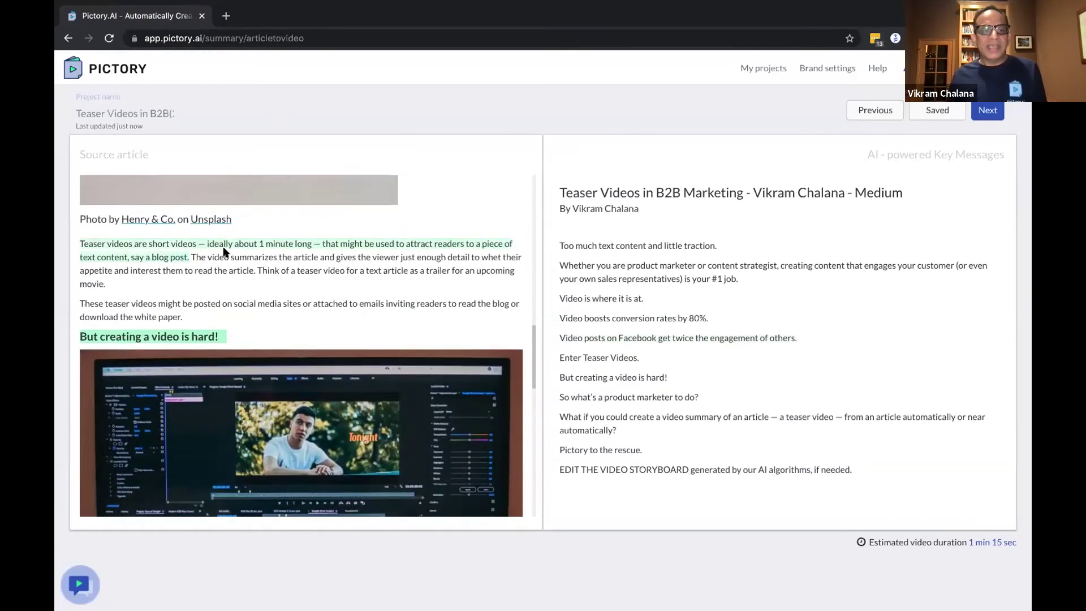
scroll(223, 252, up, 4)
scroll(223, 253, up, 2)
click(180, 240)
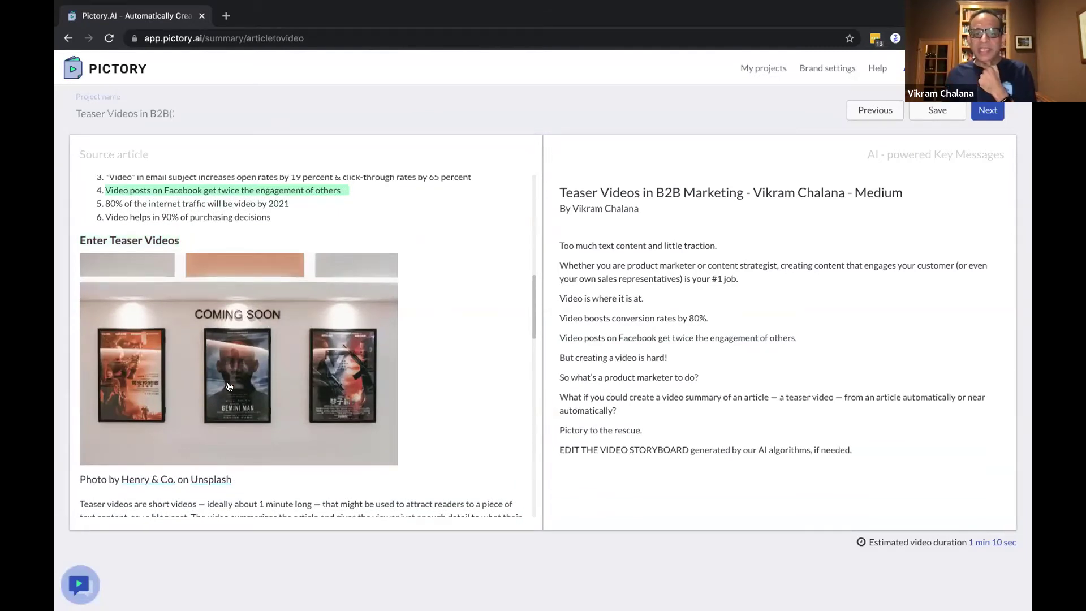
scroll(229, 386, down, 15)
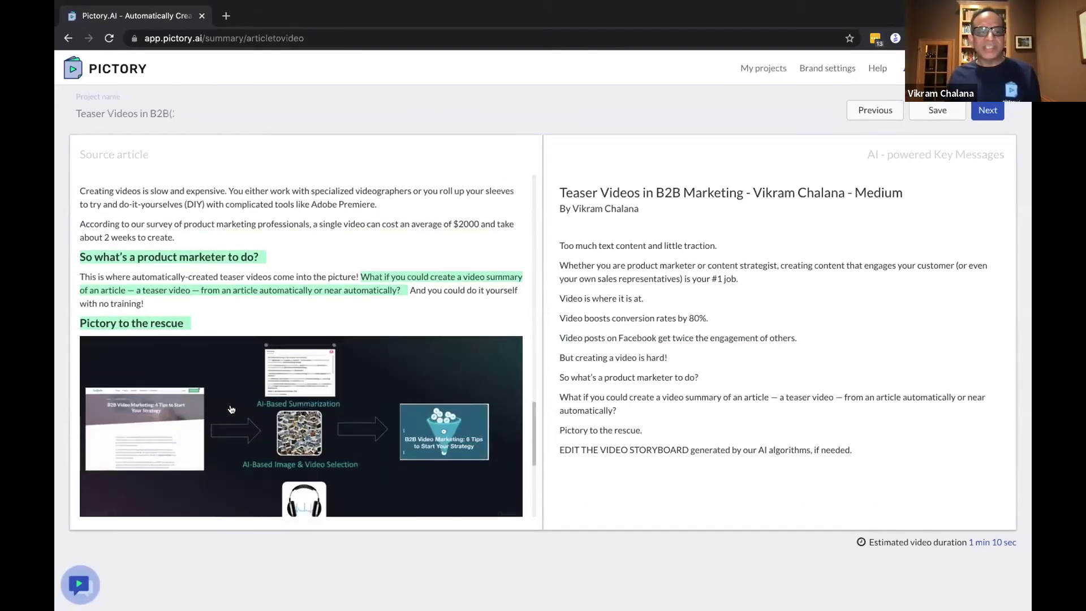
scroll(232, 409, down, 5)
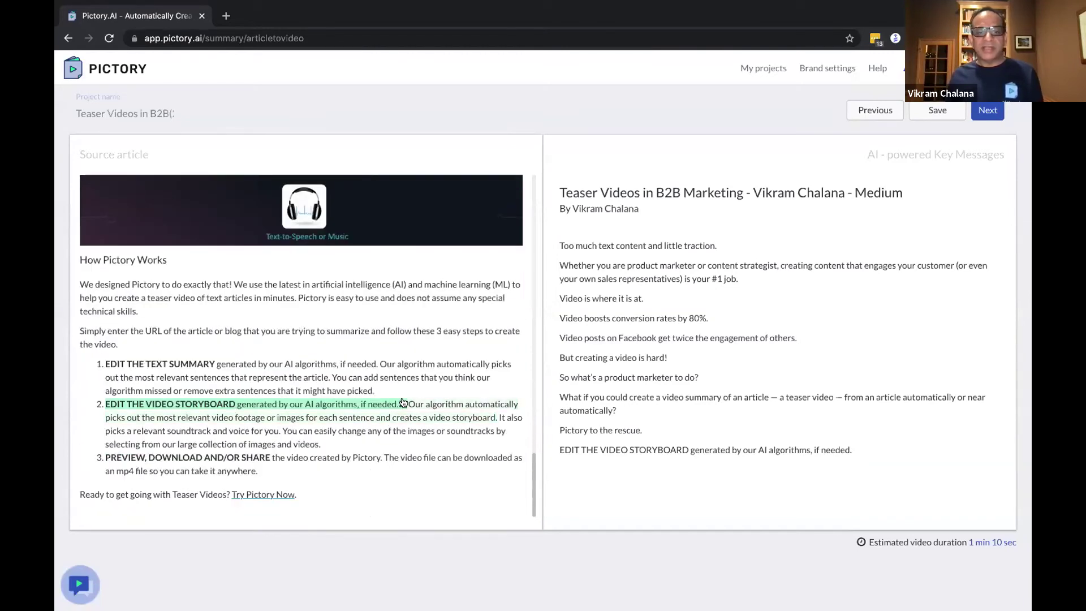
click(400, 405)
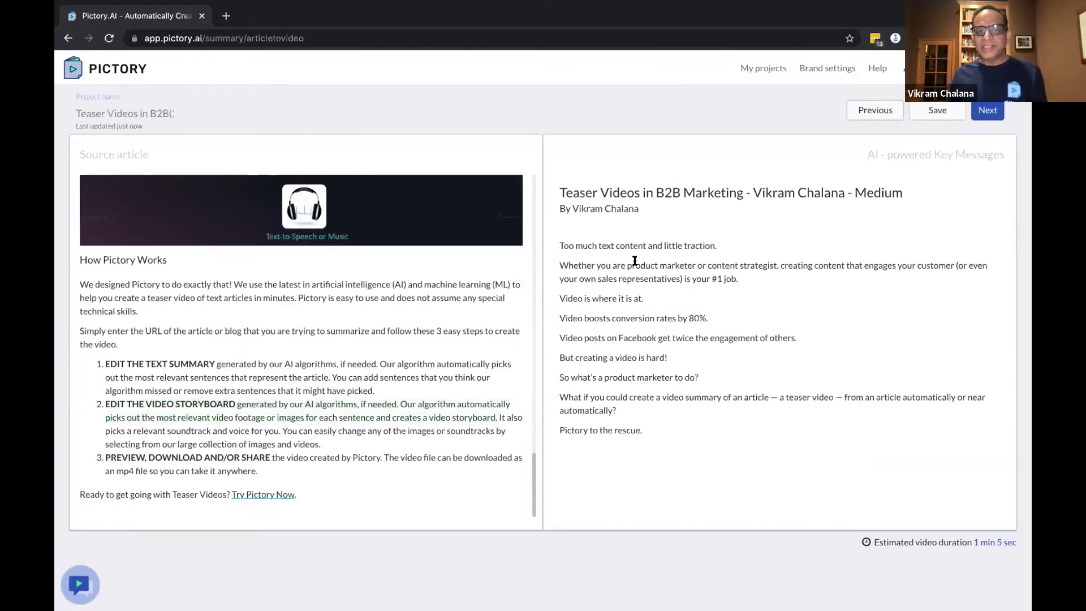
- Continue with the edited key messages and create the storyboard in the 16:9 Landscape aspect ratio
drag(560, 192, 670, 458)
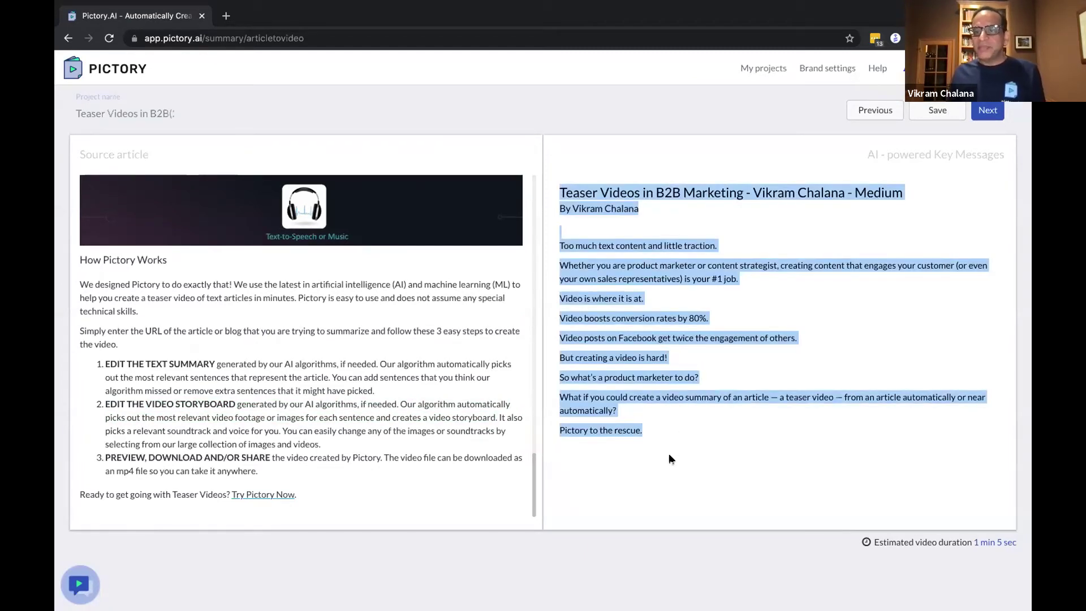
click(659, 376)
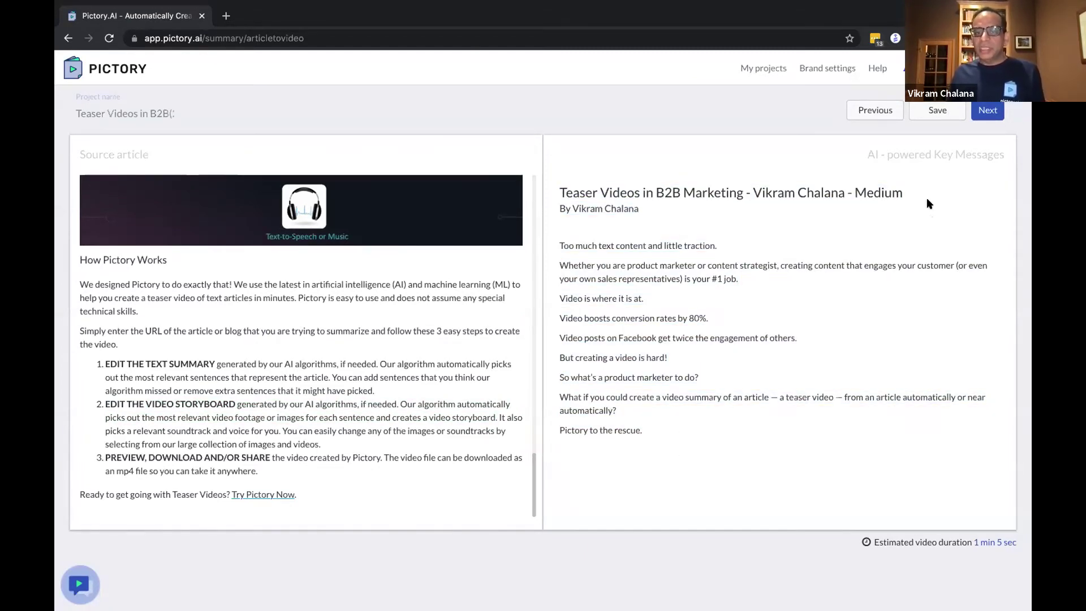
click(990, 110)
click(259, 269)
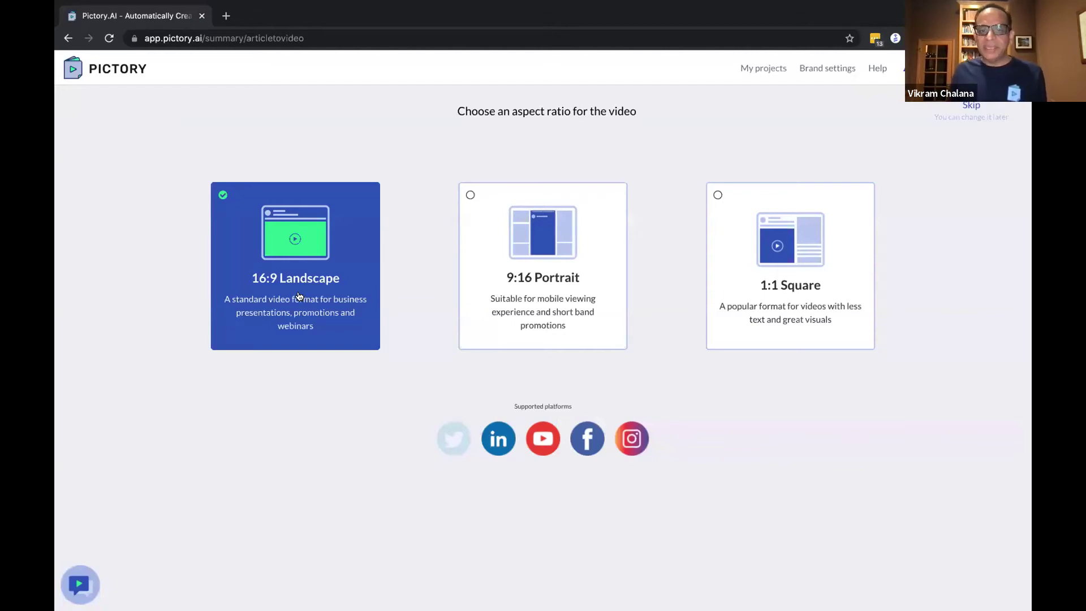
click(589, 300)
click(758, 303)
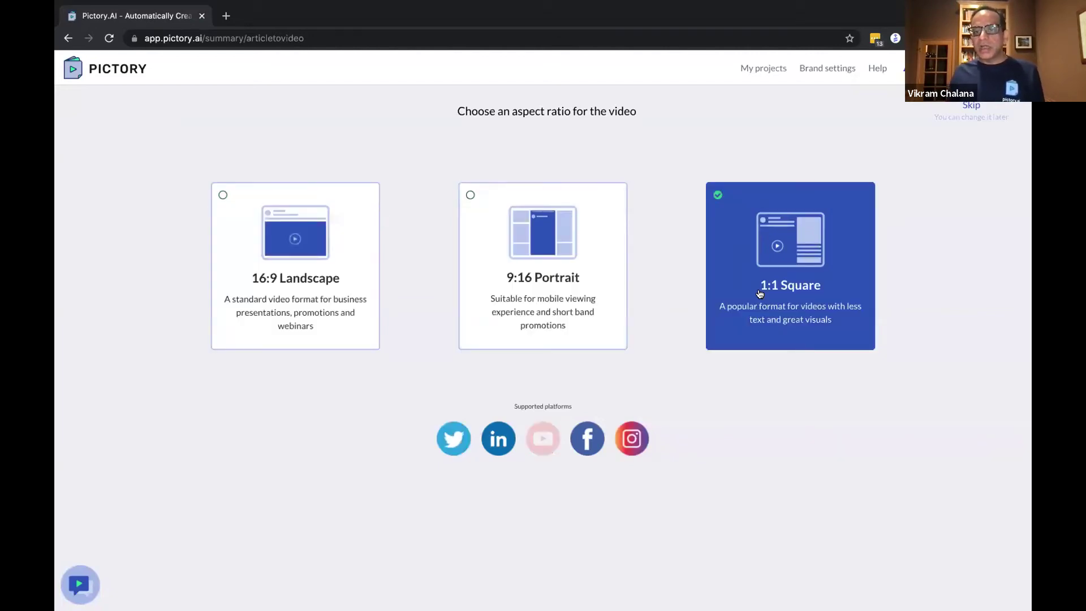
click(571, 317)
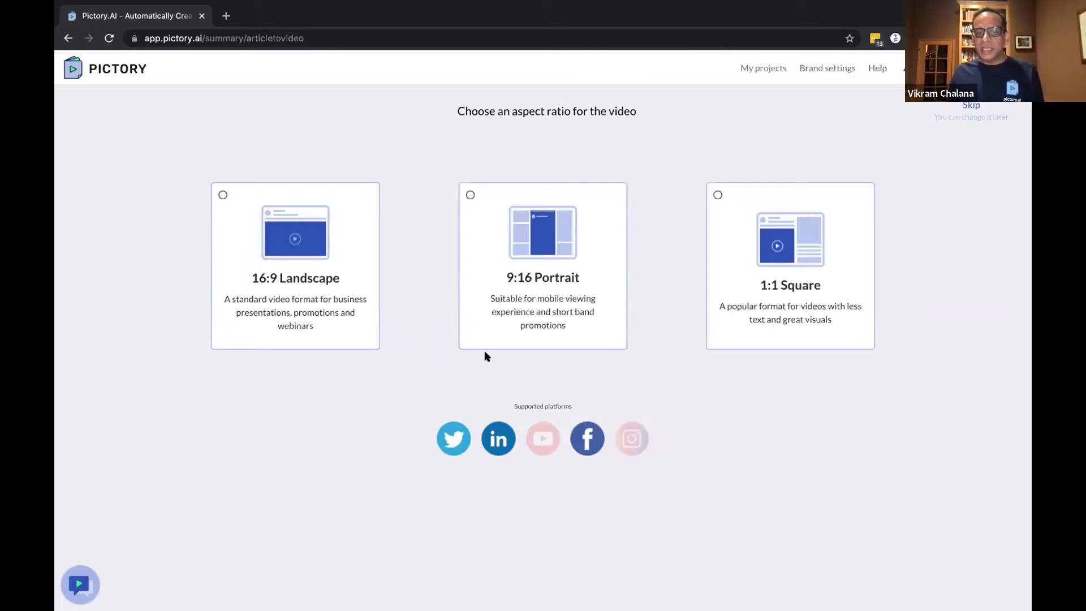
click(277, 308)
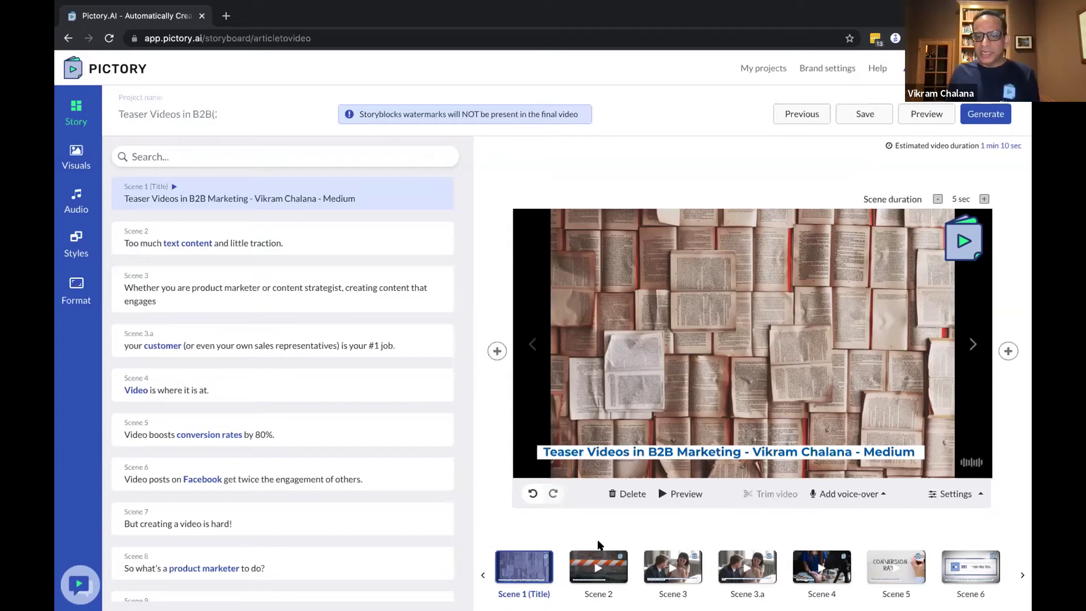
- Check the visuals chosen for scenes 2, 3, 3.a and 4, and open the library of images and videos
click(597, 570)
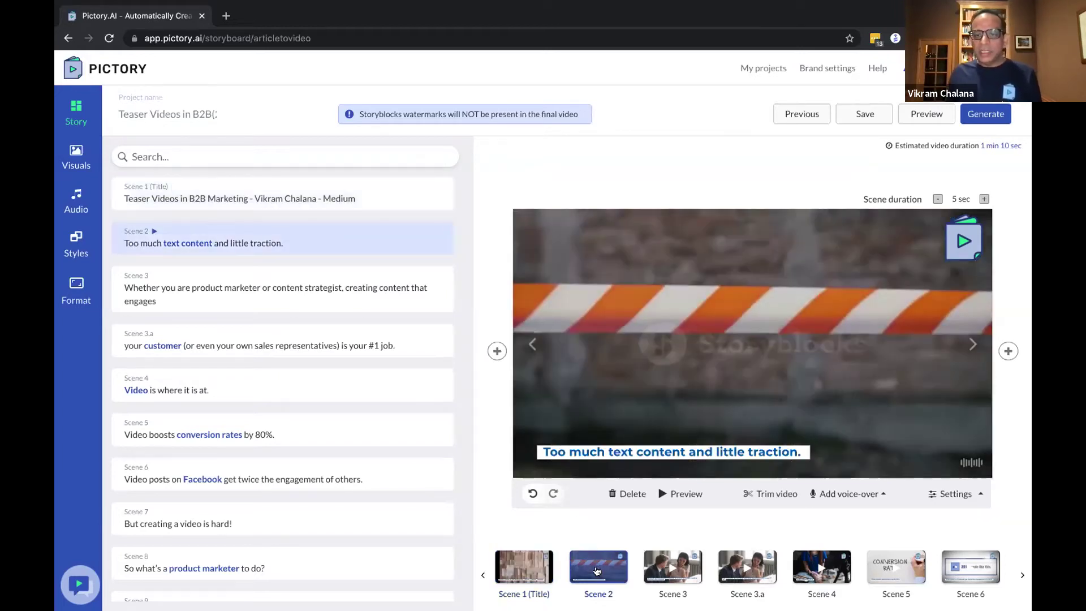
click(677, 563)
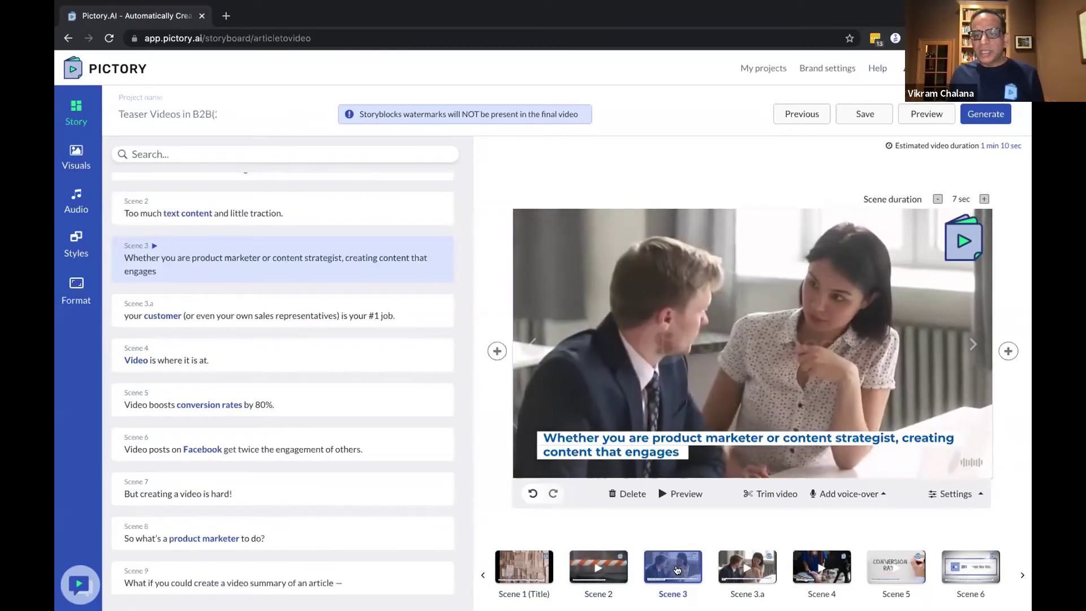
click(773, 561)
click(830, 560)
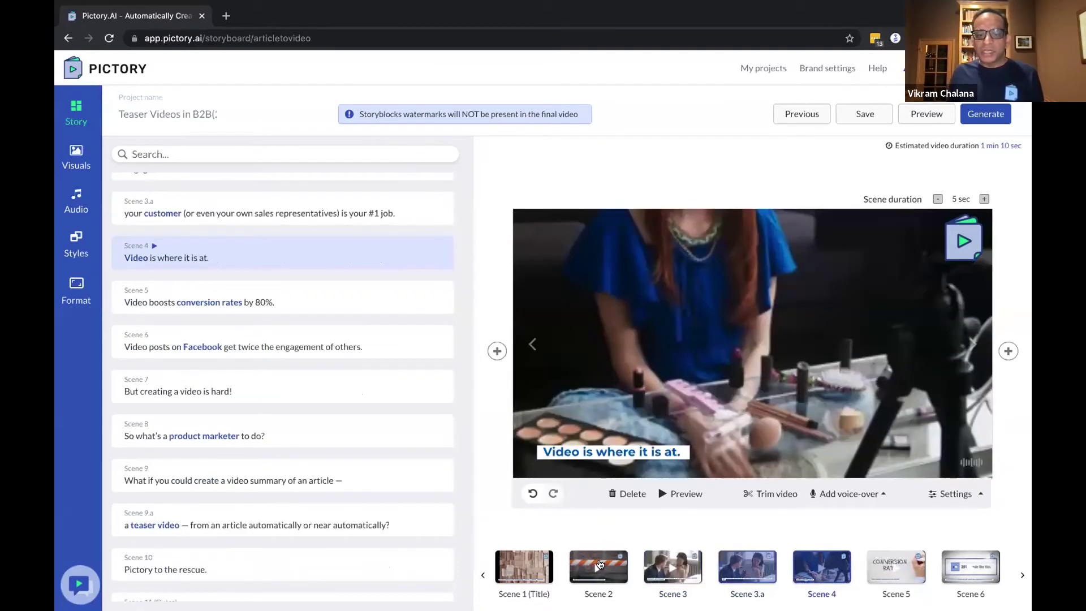
click(71, 156)
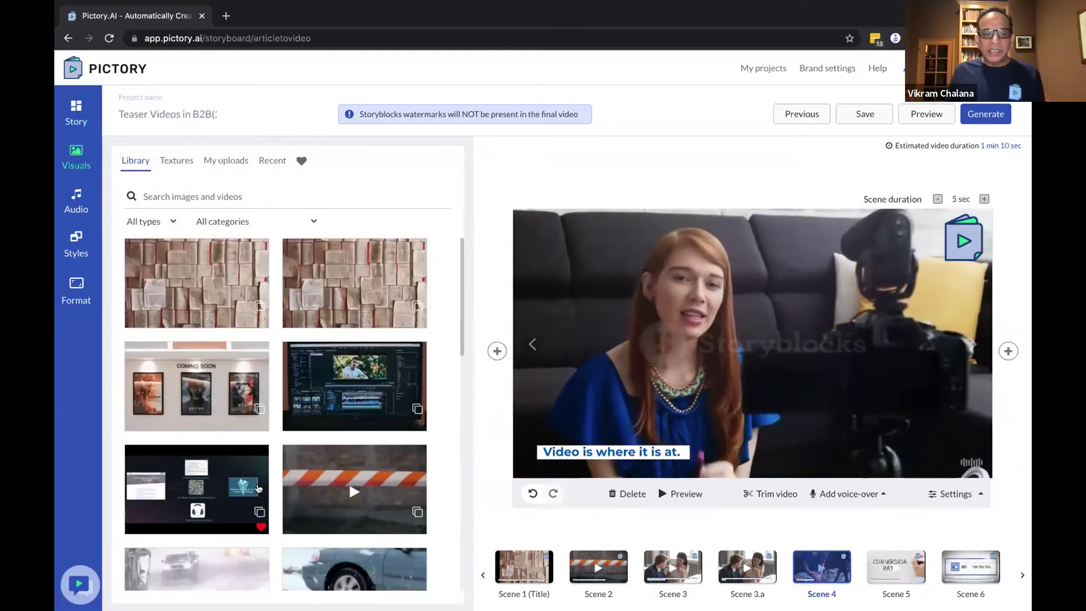
- Replace scene 2's visual with the library clip of blue network, virus and security words
scroll(294, 327, down, 1)
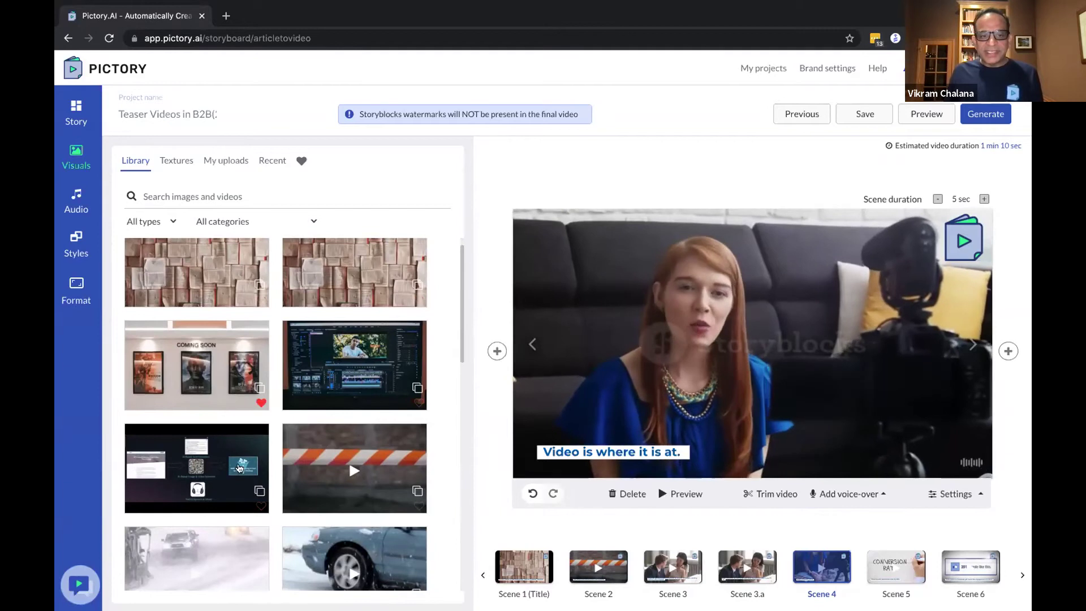
scroll(193, 470, down, 3)
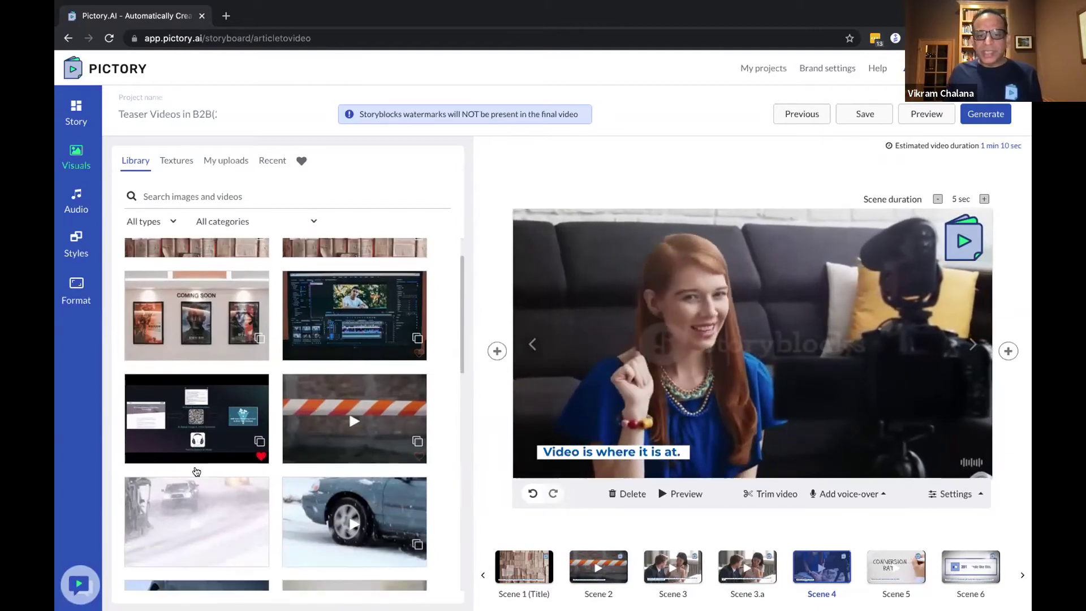
click(618, 576)
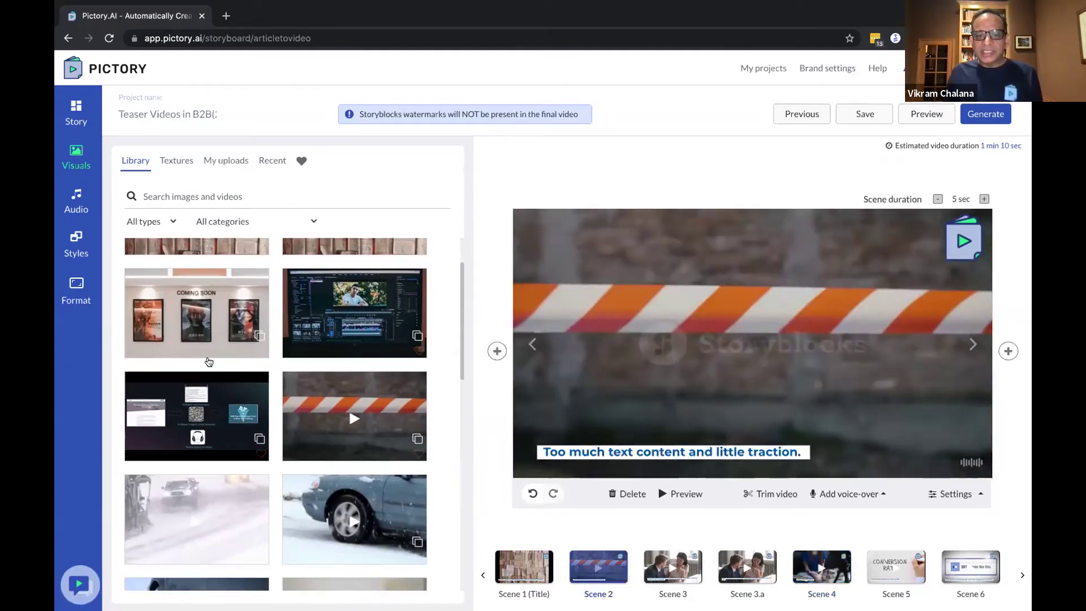
scroll(165, 280, up, 3)
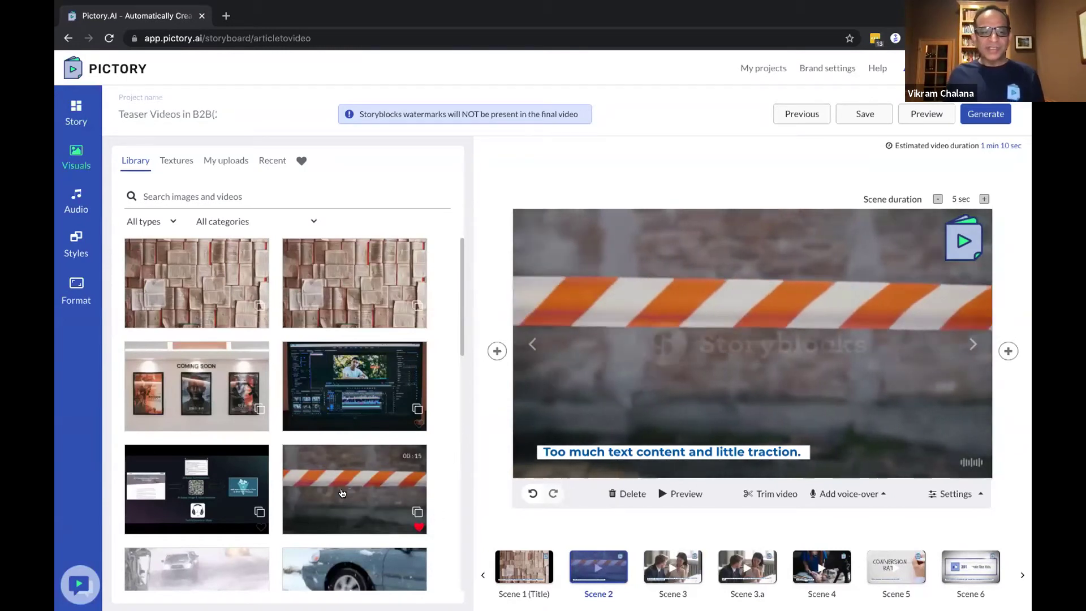
scroll(368, 509, down, 6)
scroll(341, 493, down, 5)
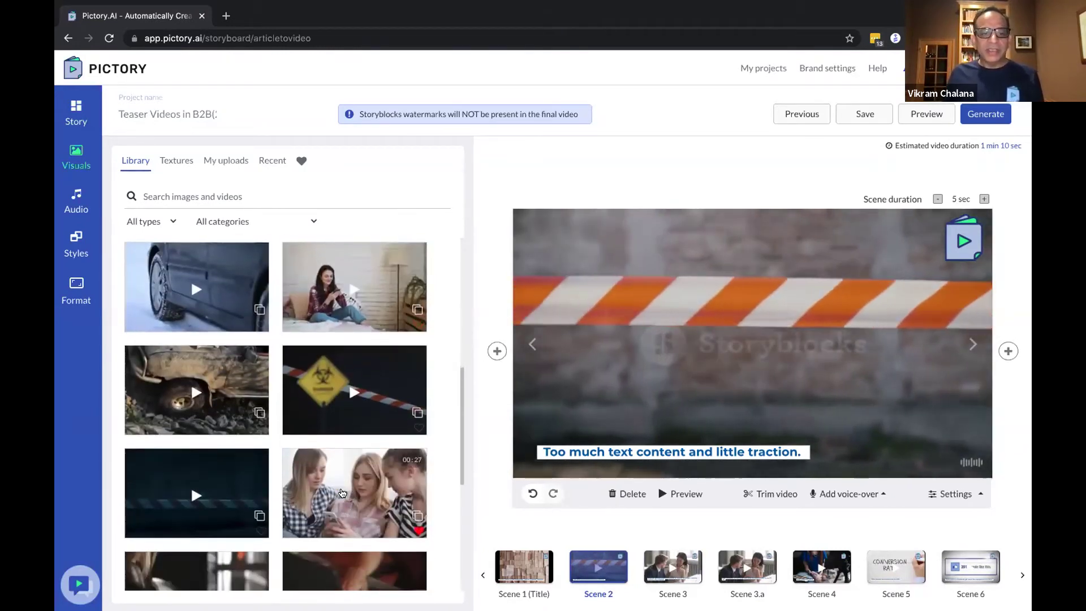
click(192, 407)
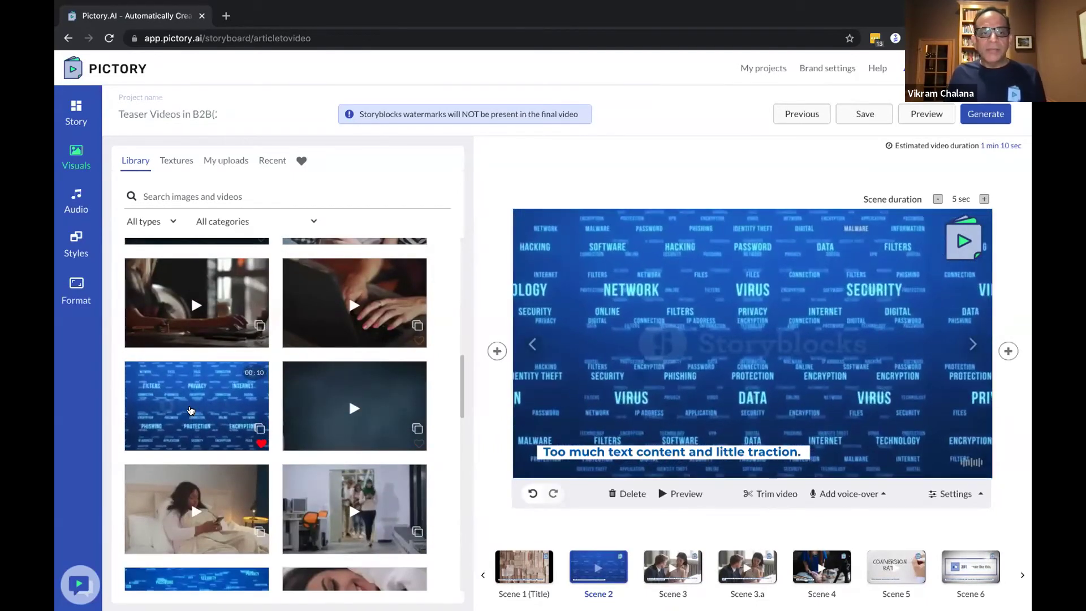
- Look through the uploaded visuals for scene 2, and open scene 6 about Facebook video posts
click(231, 160)
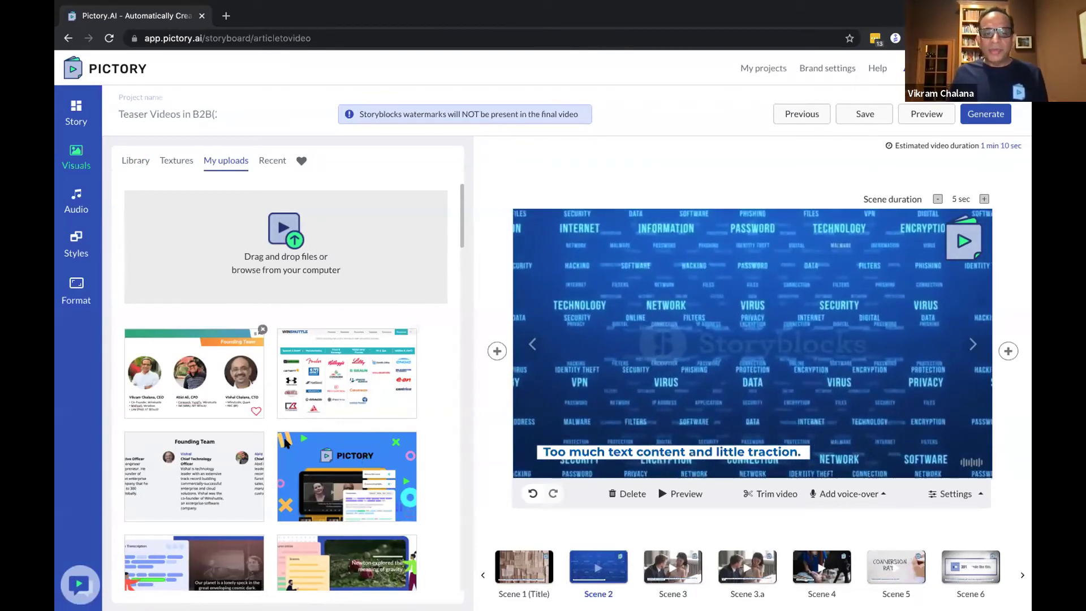
scroll(266, 396, down, 1)
scroll(286, 444, up, 1)
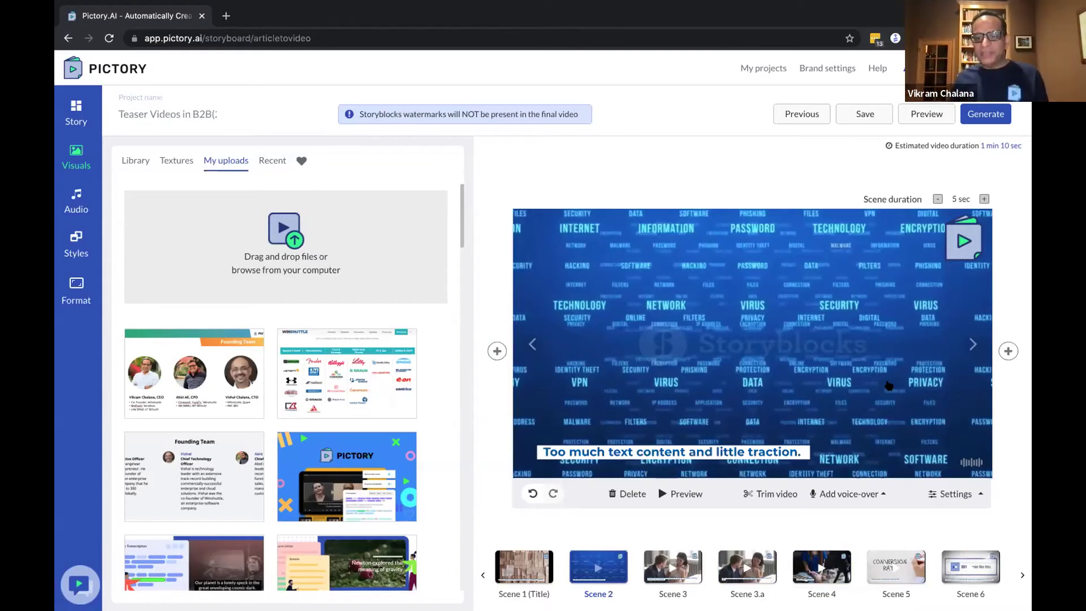
click(975, 580)
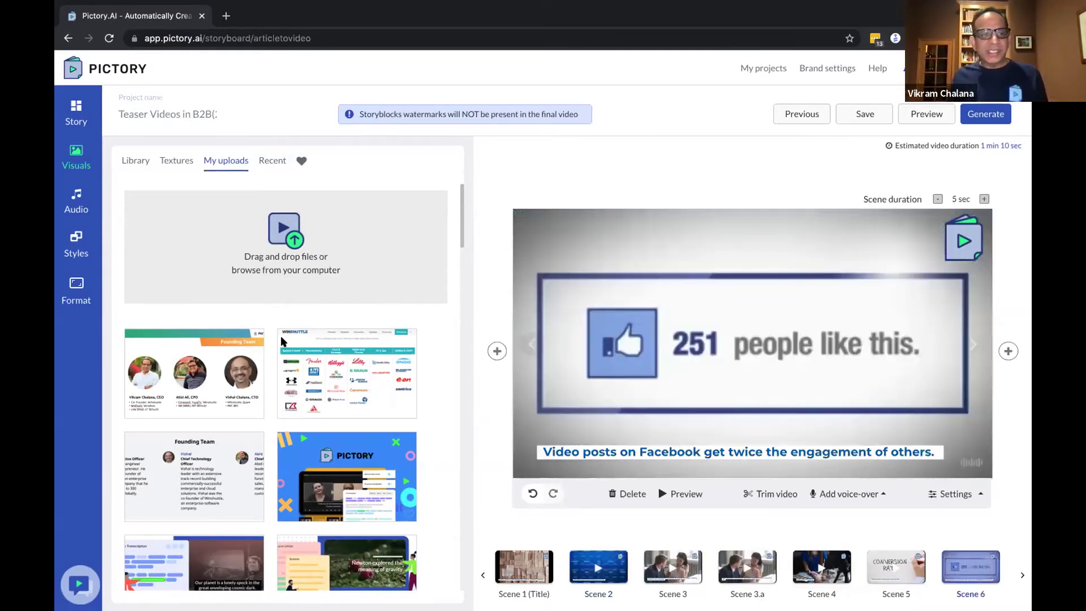
- Check the background music and voice-over recording options, and apply the US English male voice Matthew as the voice-over
click(71, 198)
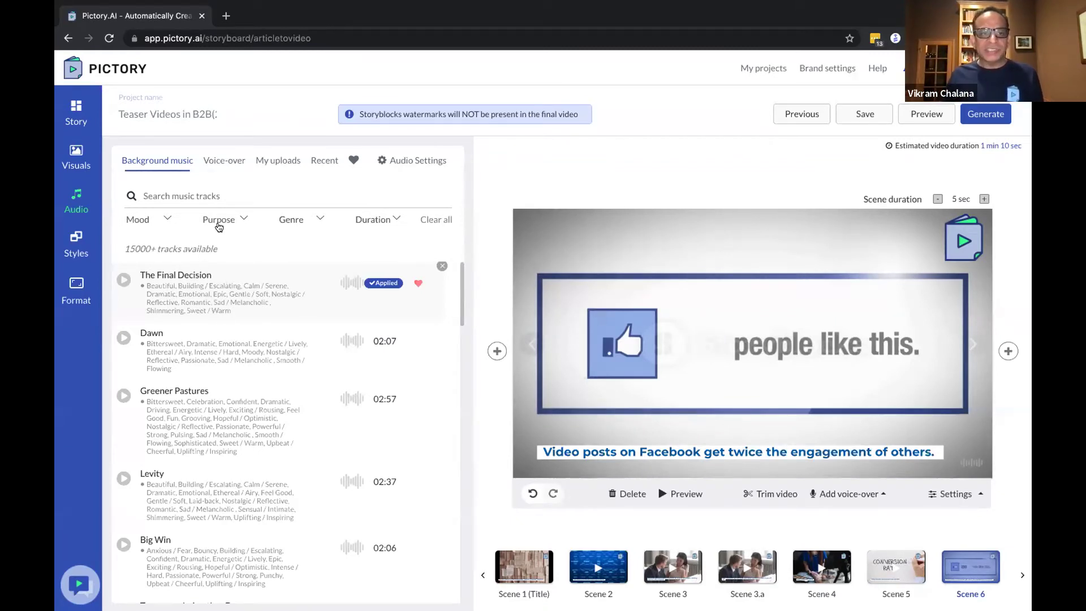
click(226, 162)
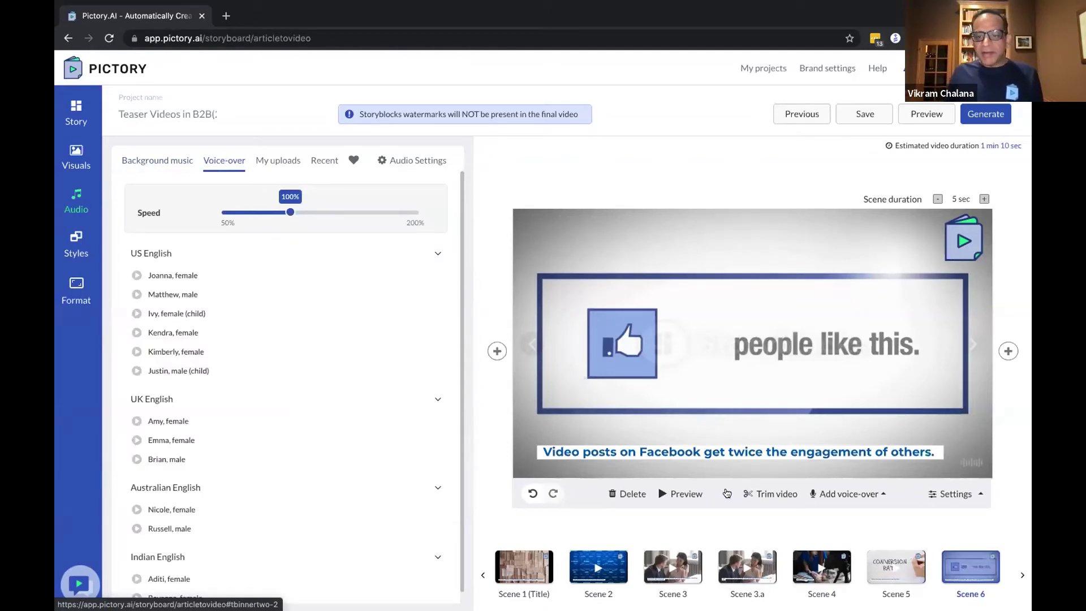
click(849, 494)
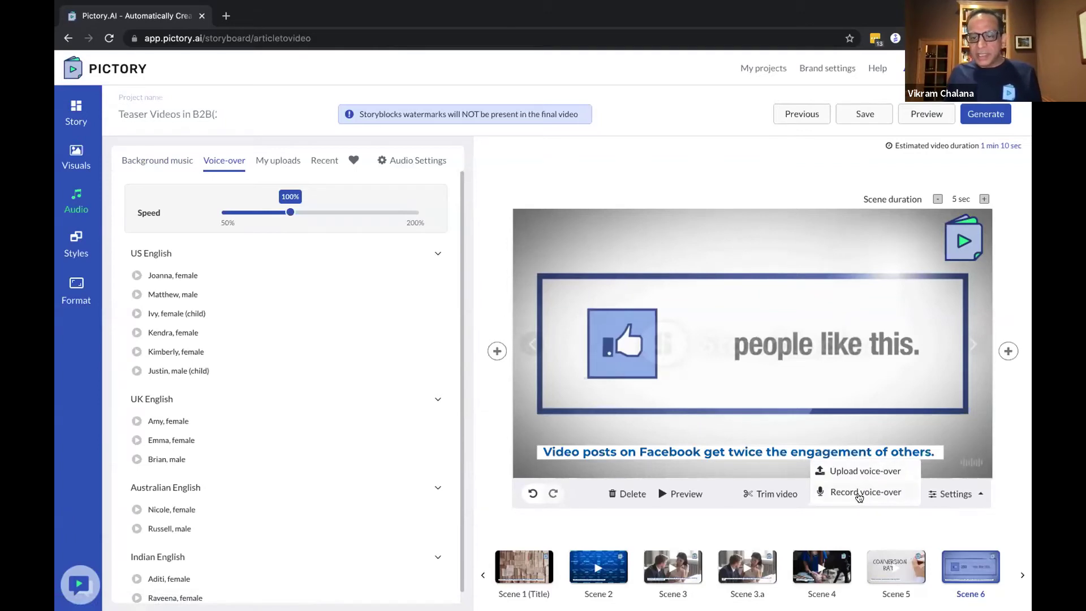
click(844, 516)
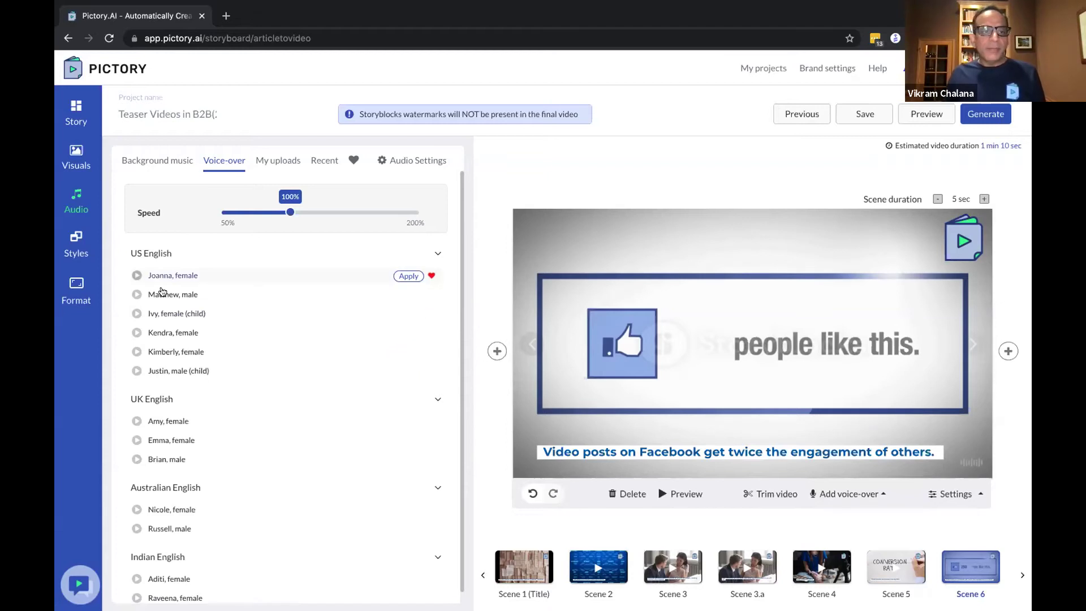
click(222, 292)
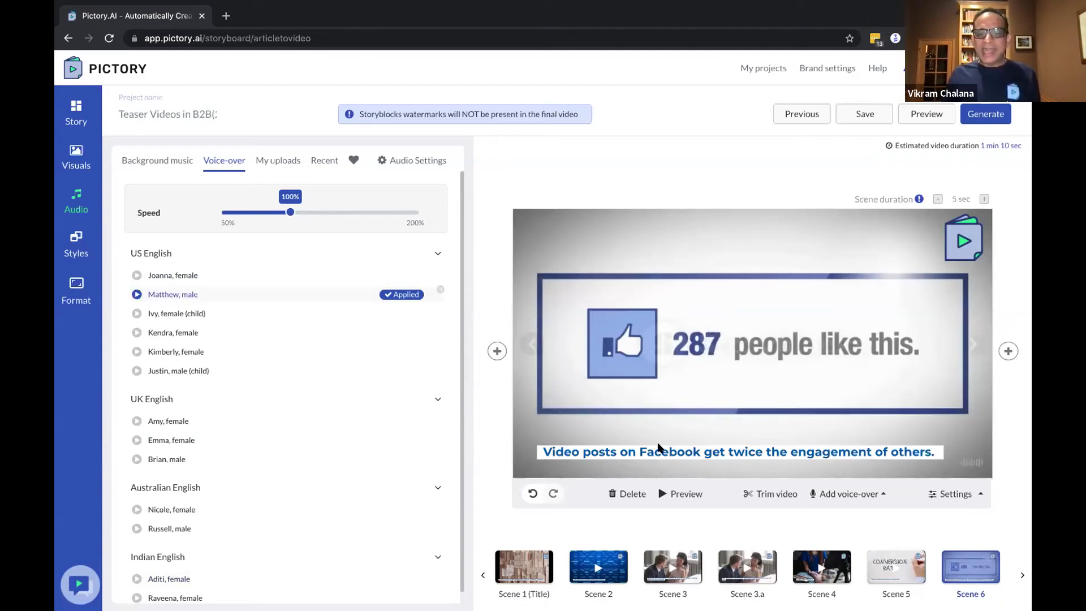
- Play the preview of the whole teaser video with its voice-over and close it near the end
click(925, 115)
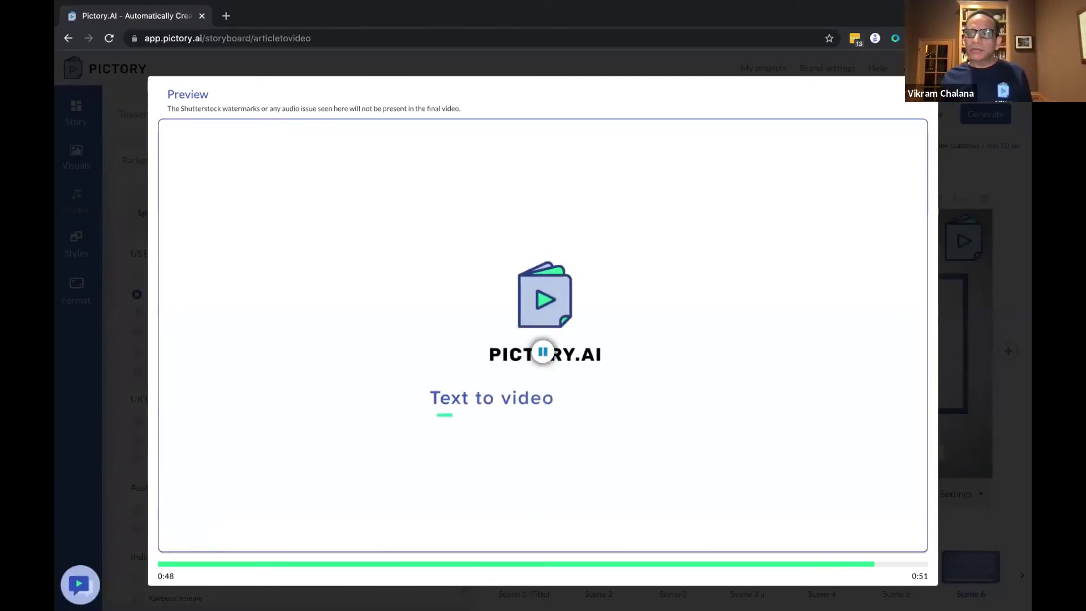
key(Escape)
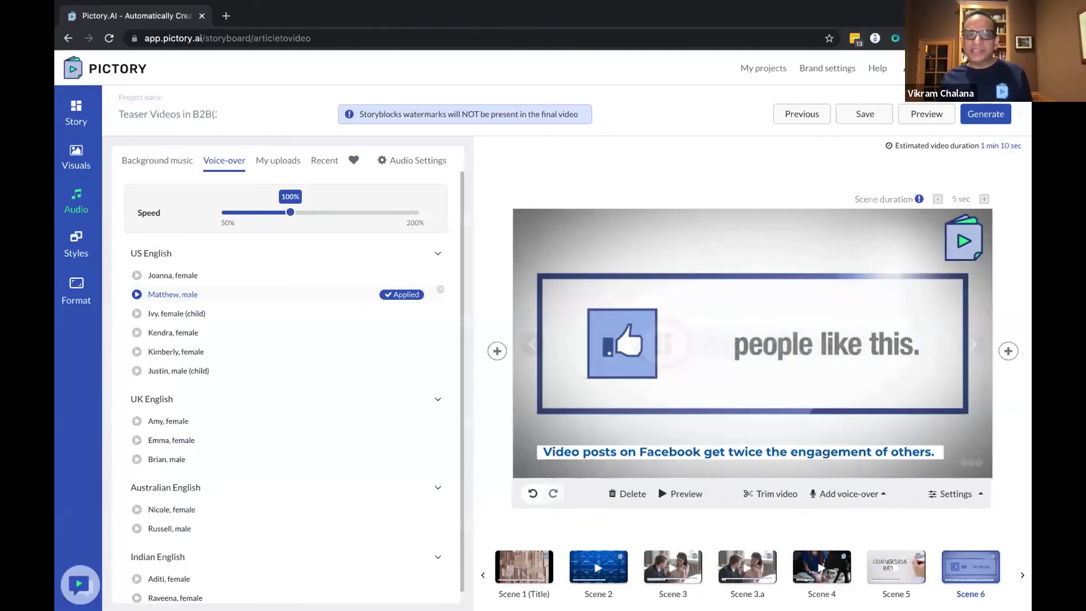
- Leave the storyboard, view the empty Script to Video text entry page, and return to the home page
click(102, 72)
click(432, 386)
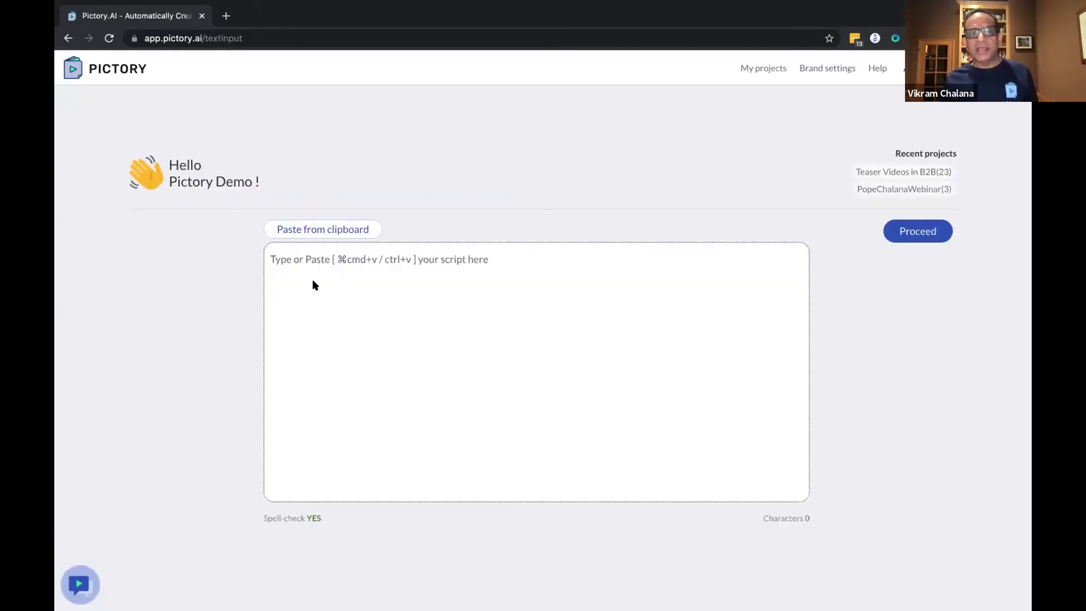
click(348, 256)
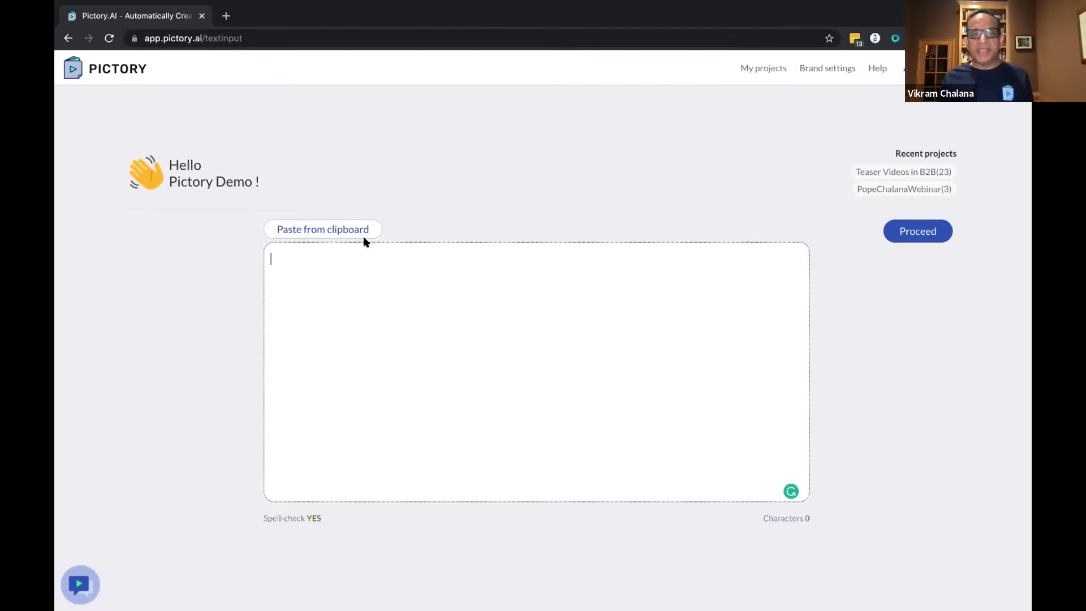
click(95, 69)
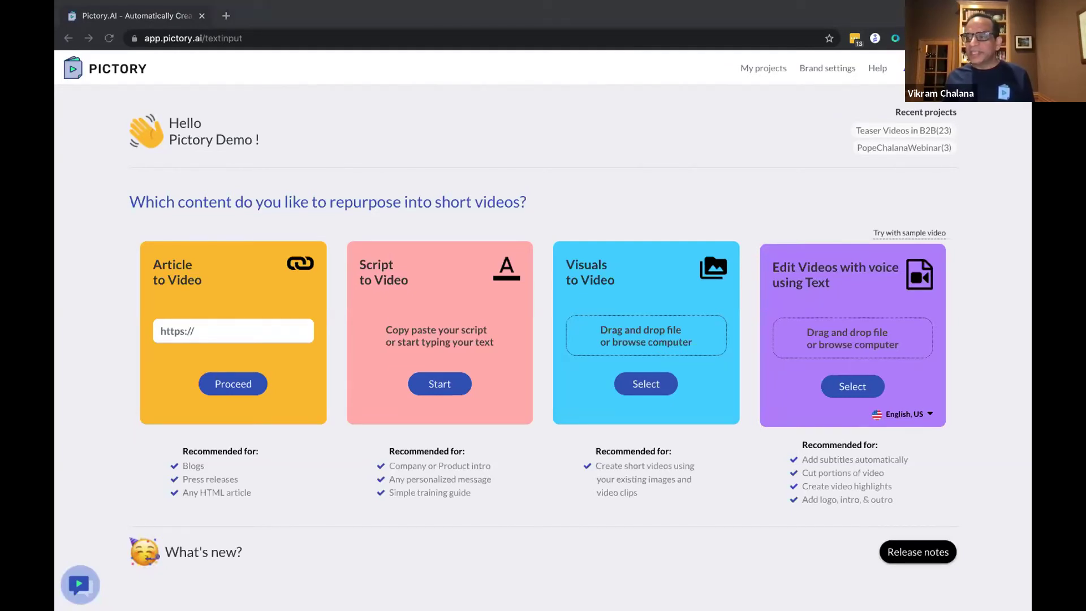
key(F5)
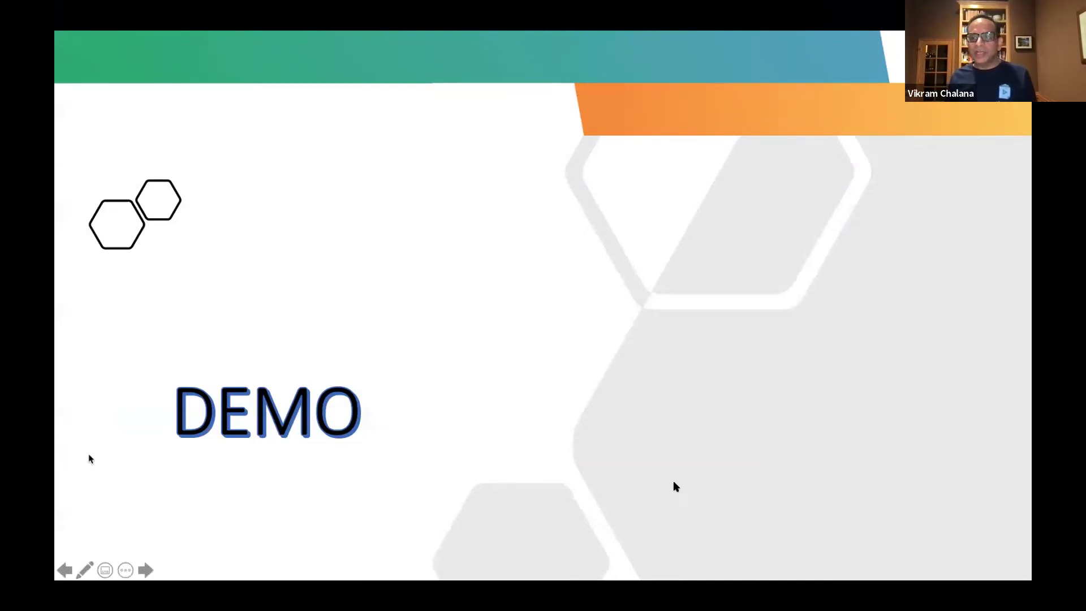
key(Right)
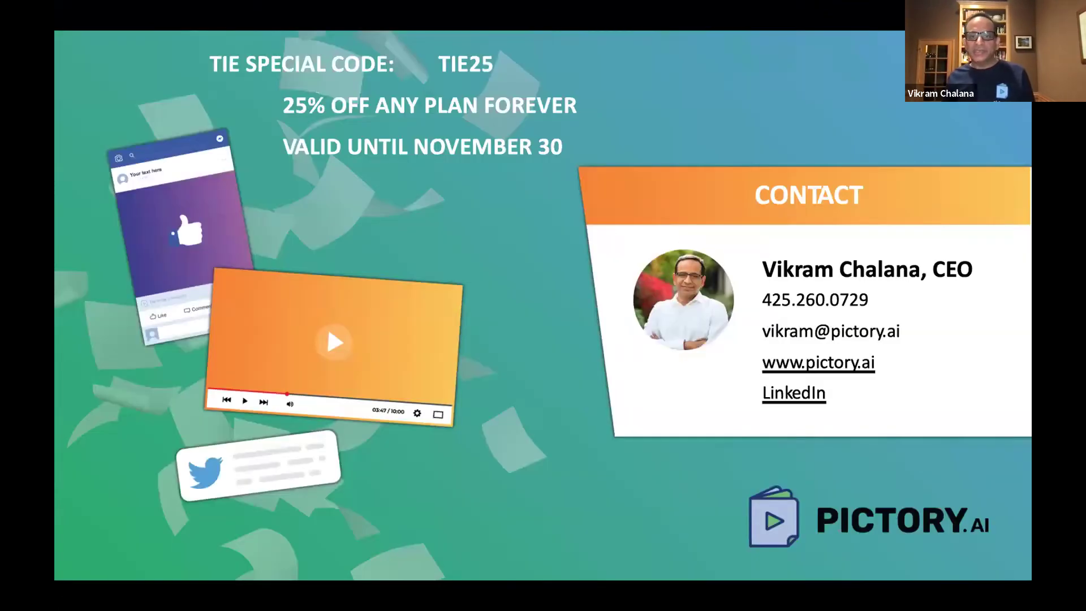